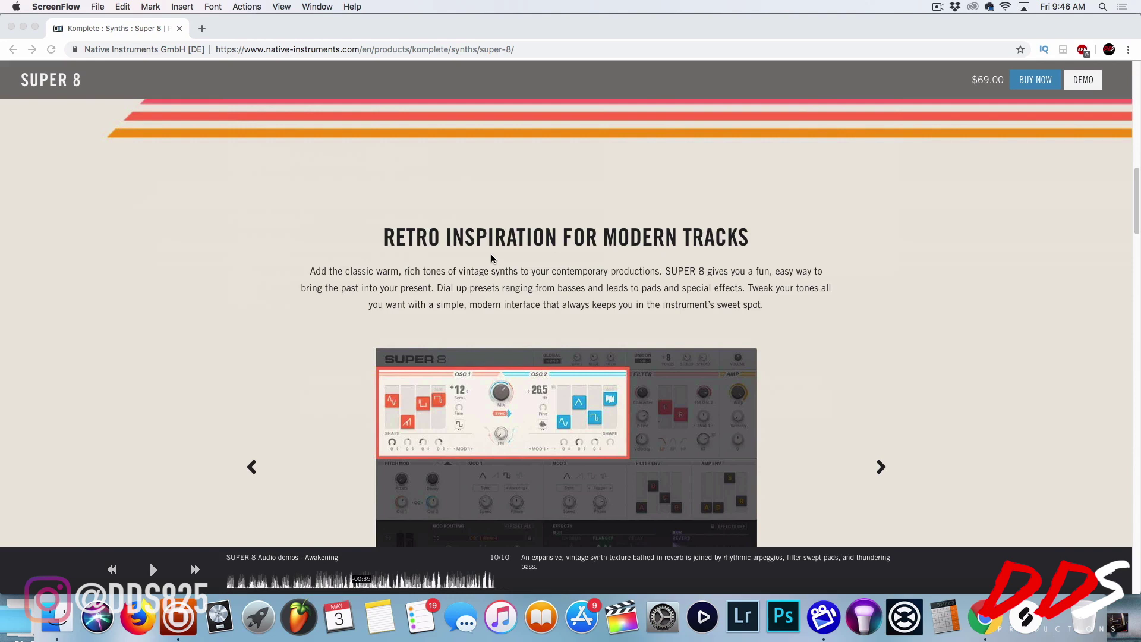
Read through the SUPER 8 product page, from the feature sections down to the specifications and related products
scroll(492, 259, "down", 5)
scroll(581, 357, "down", 2)
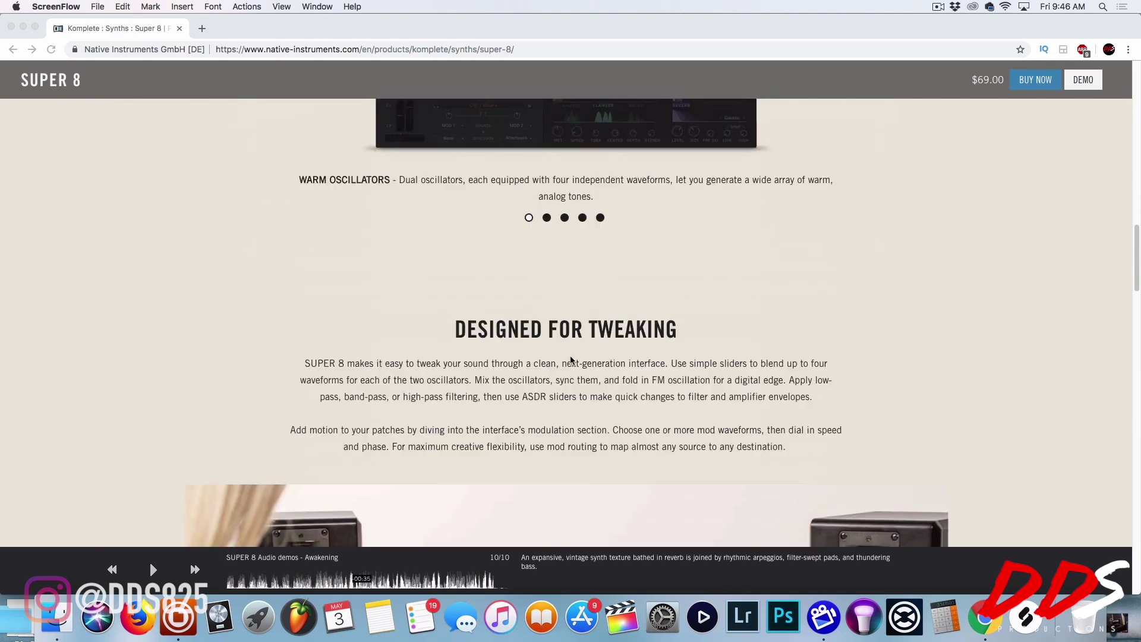
scroll(568, 362, "down", 5)
scroll(724, 395, "up", 4)
scroll(702, 397, "down", 4)
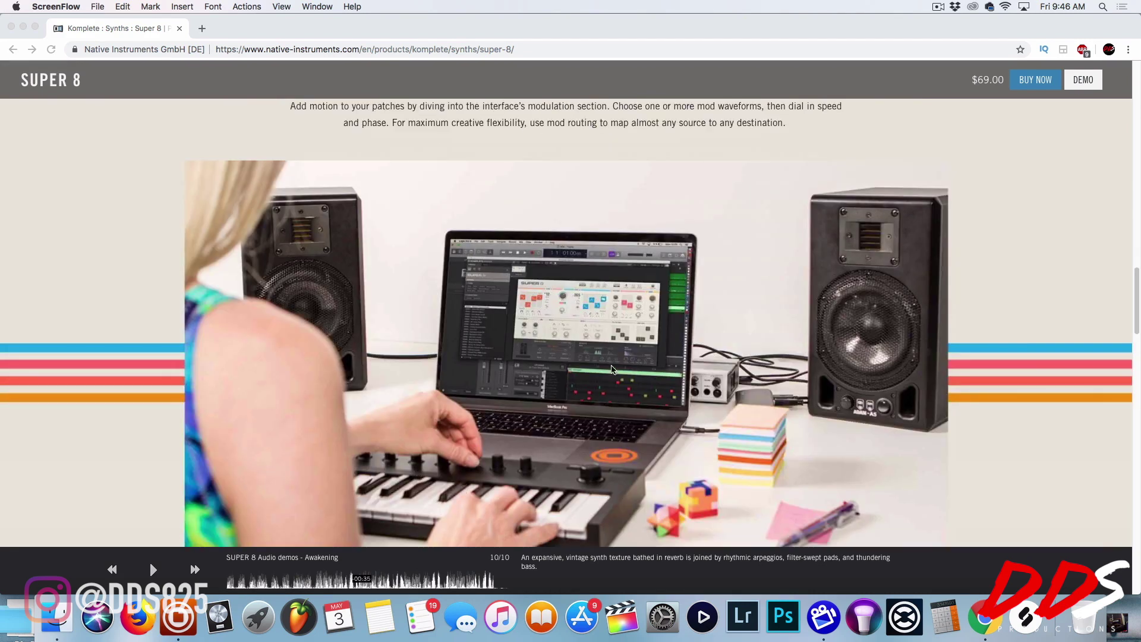
scroll(584, 466, "down", 5)
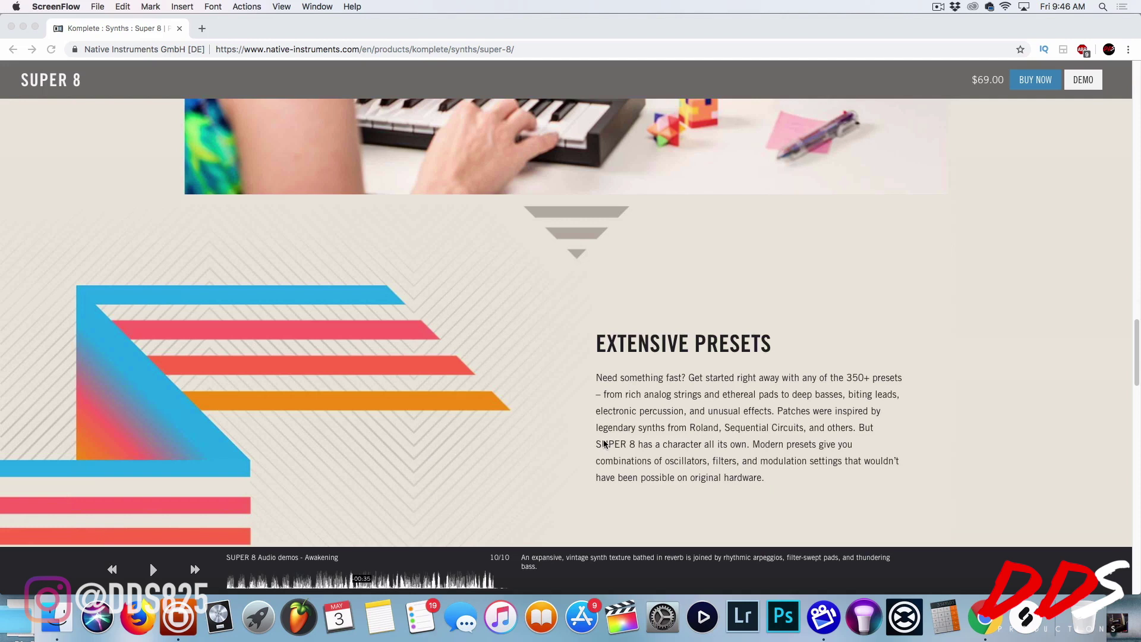
scroll(604, 445, "down", 3)
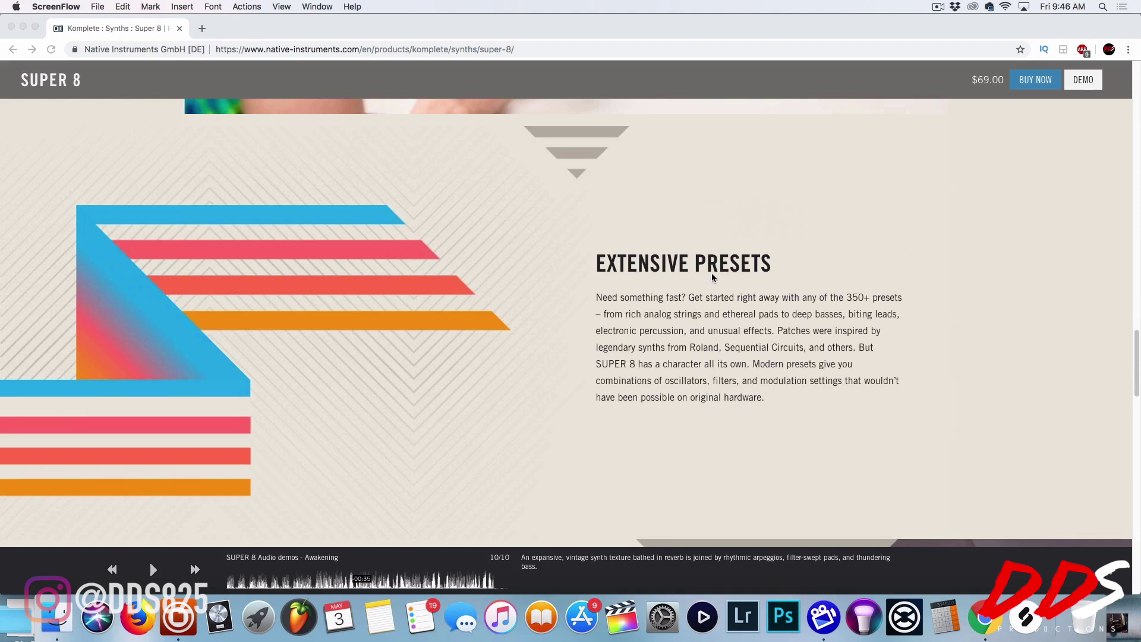
scroll(755, 310, "down", 8)
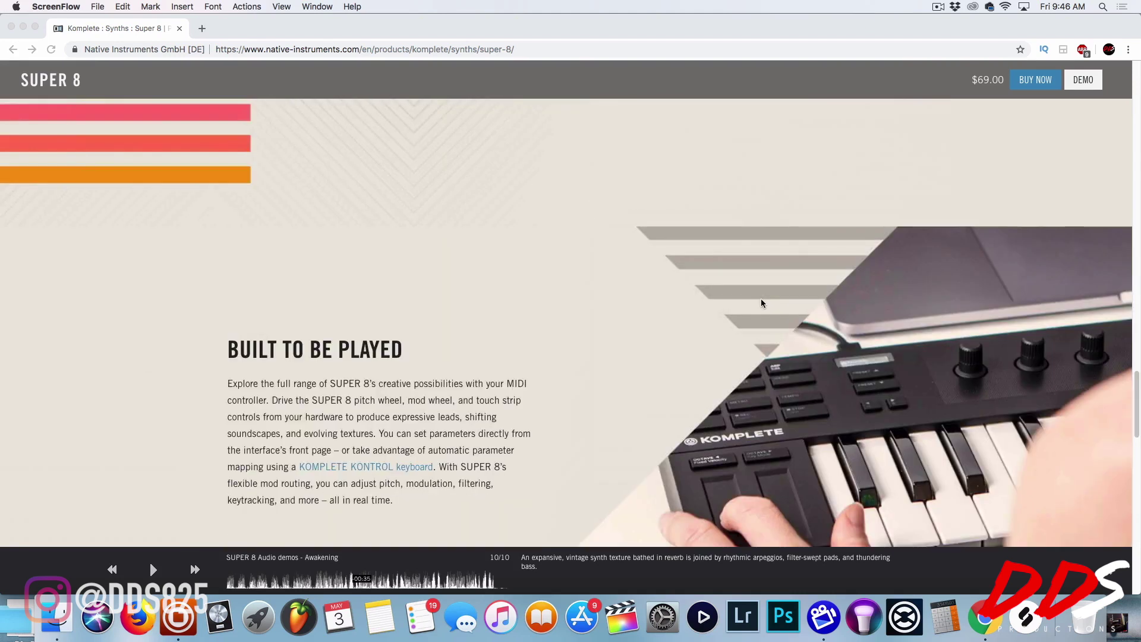
scroll(760, 306, "down", 5)
scroll(752, 314, "up", 20)
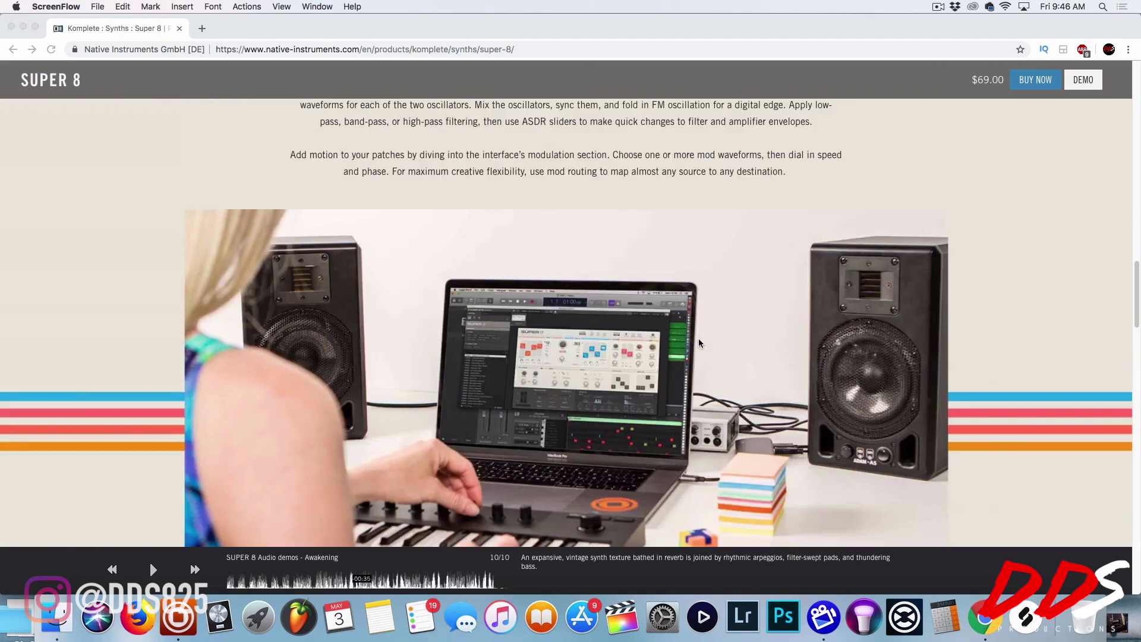
scroll(438, 408, "down", 20)
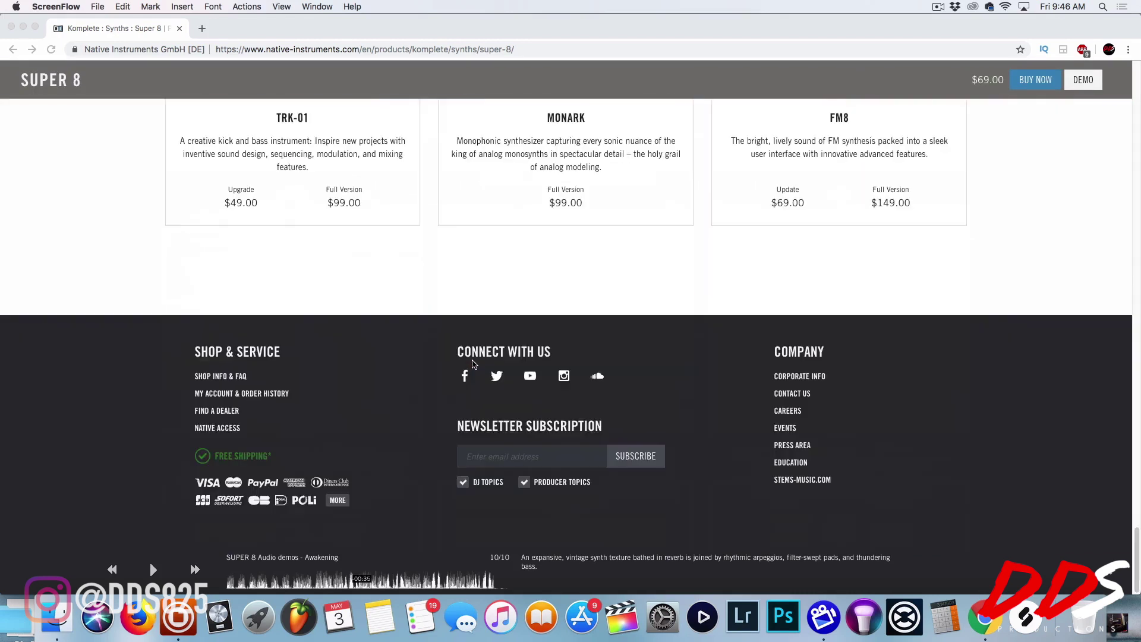
scroll(479, 355, "up", 6)
scroll(479, 354, "down", 4)
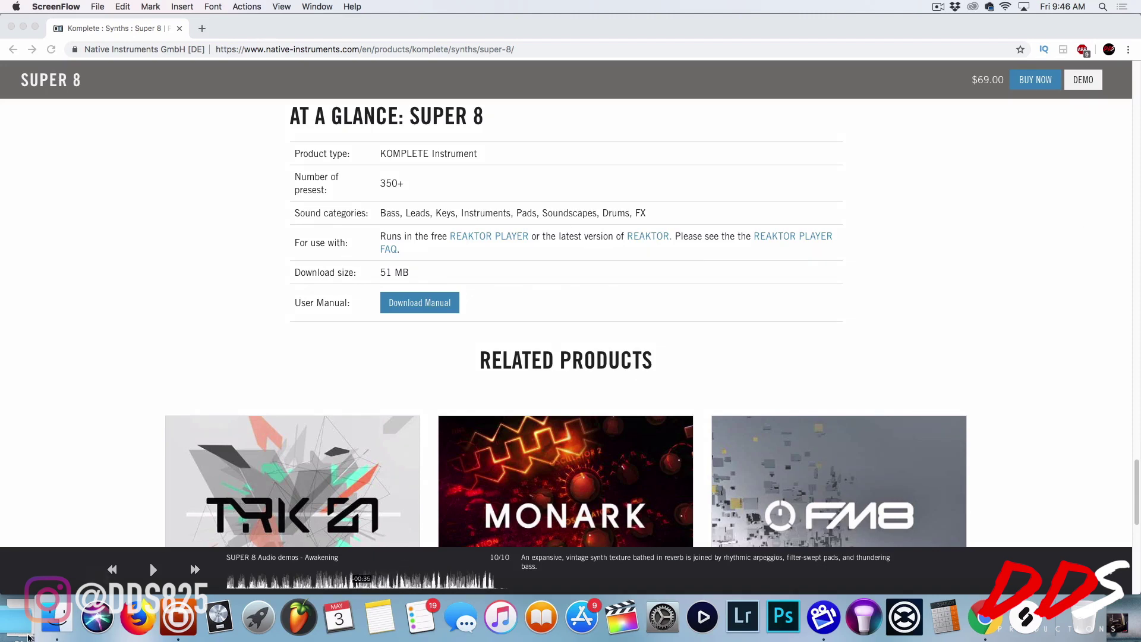
Switch to Maschine 2 and look through the SUPER 8 preset list, starting at Abracadabra
left_click(200, 635)
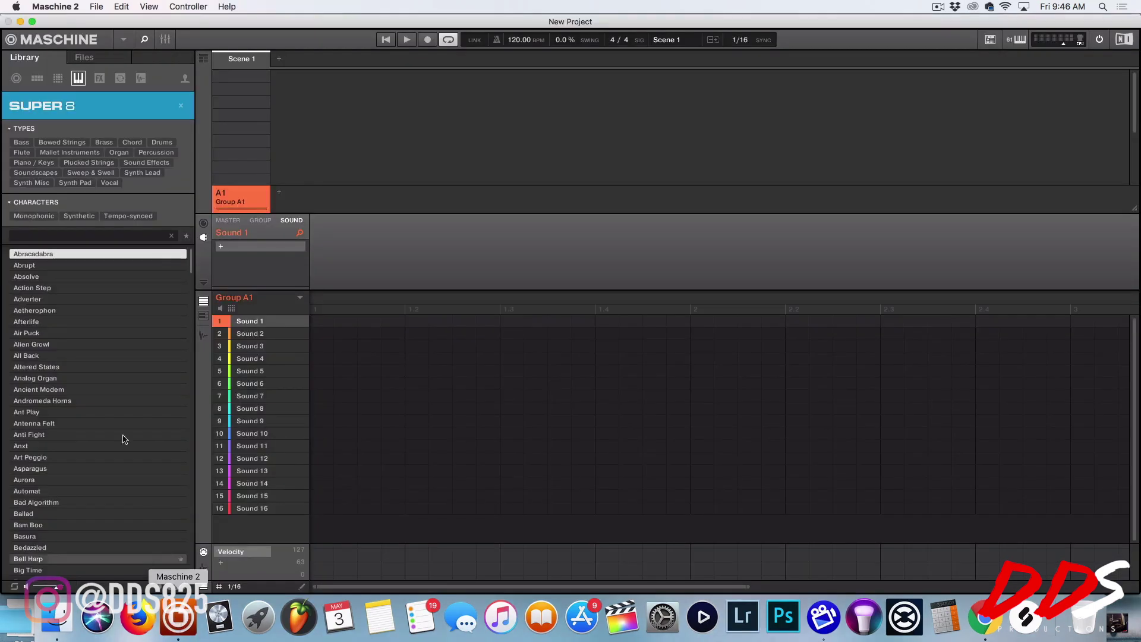
left_click(104, 258)
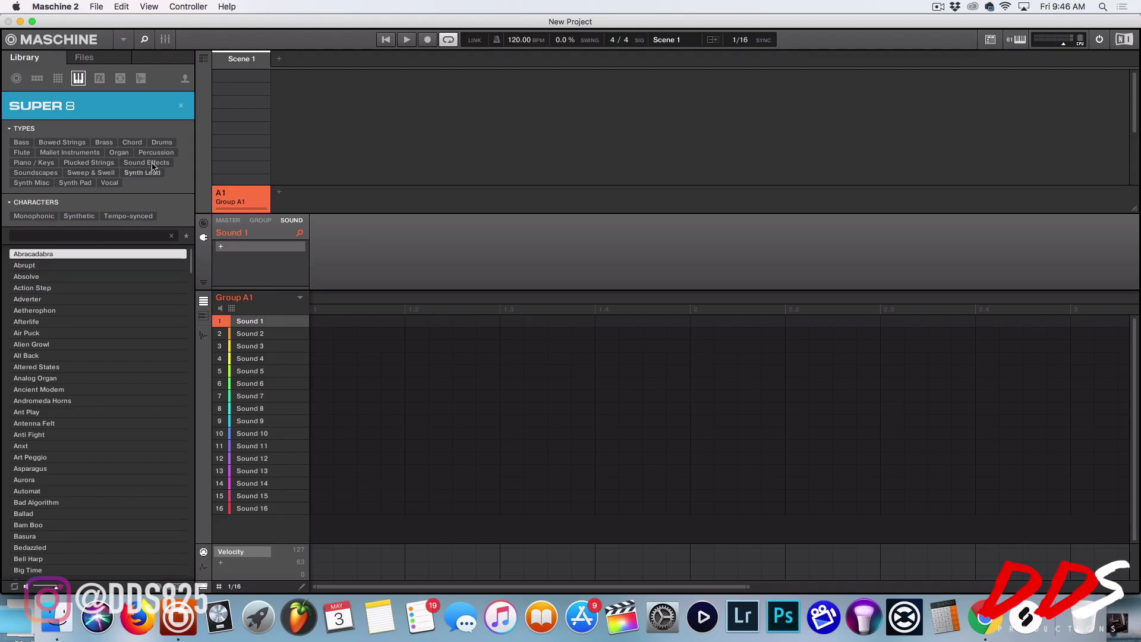
left_click_drag(192, 266, 179, 577)
scroll(184, 542, "up", 20)
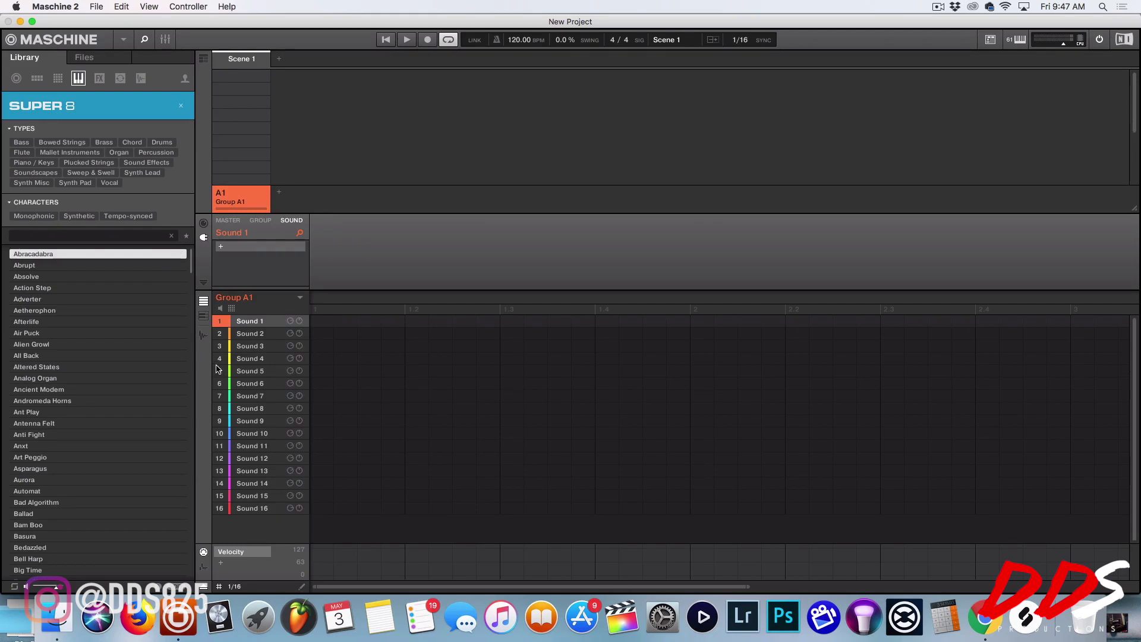
Load the Abrupt preset into Sound 1 and mark it as a favorite
key("Down")
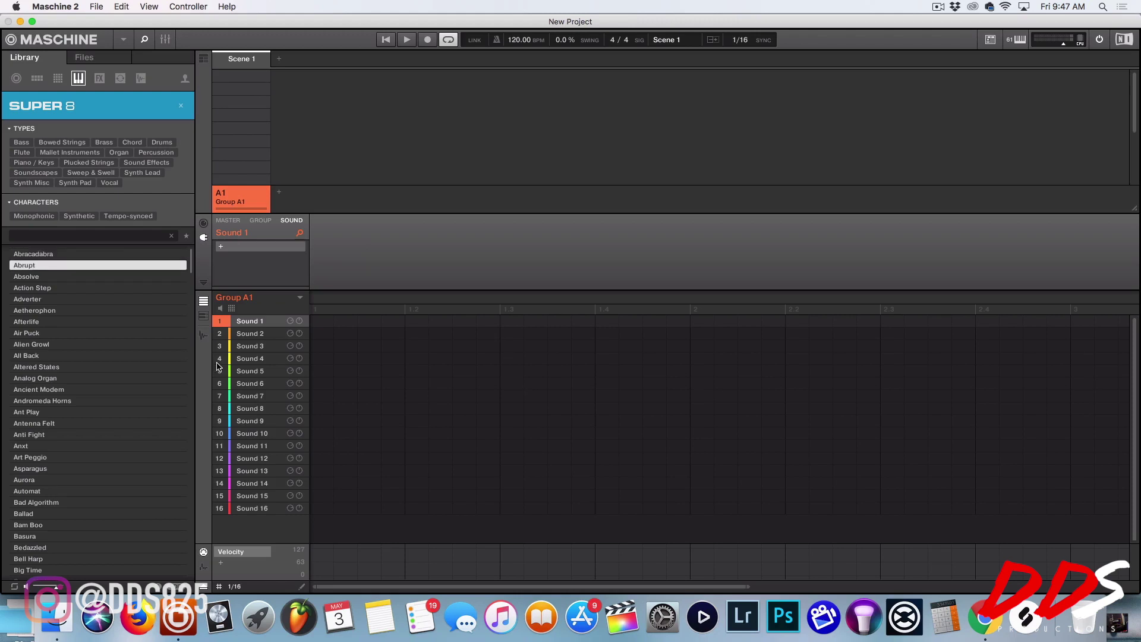
left_click(186, 236)
left_click(186, 236)
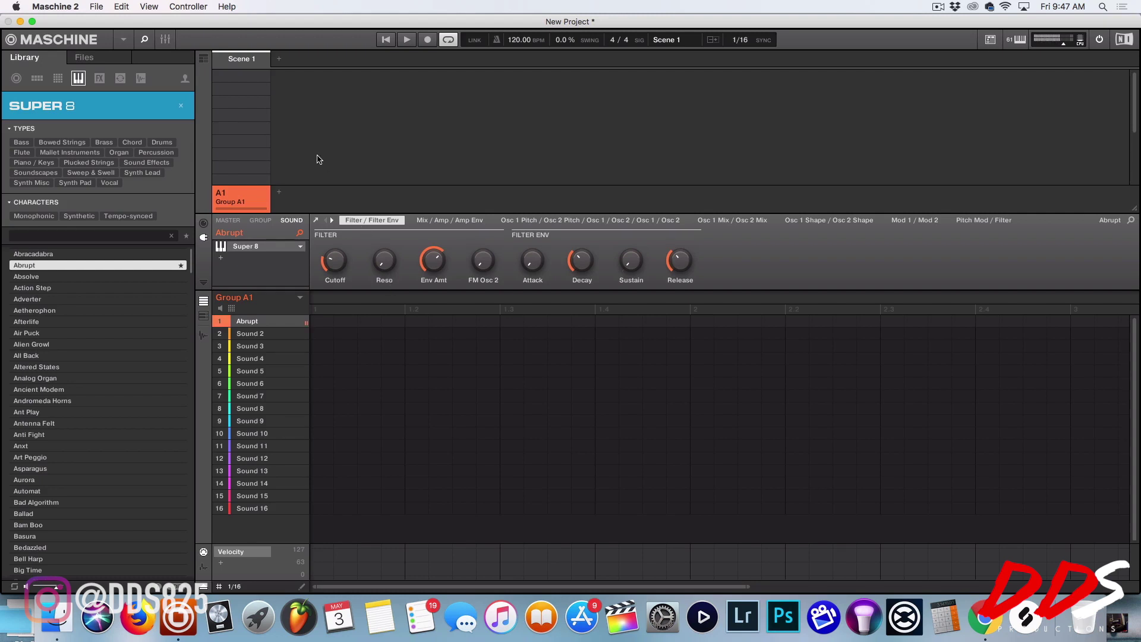
Open the SUPER 8 plug-in window and raise the sub waveform level of Osc 1
left_click(316, 221)
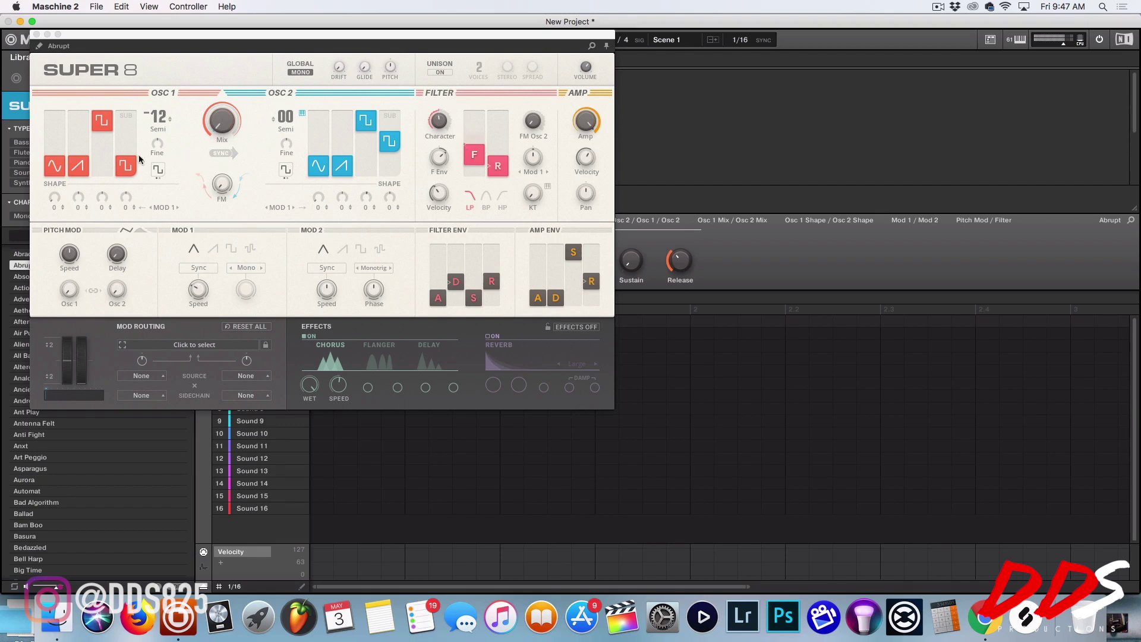
left_click_drag(127, 165, 130, 98)
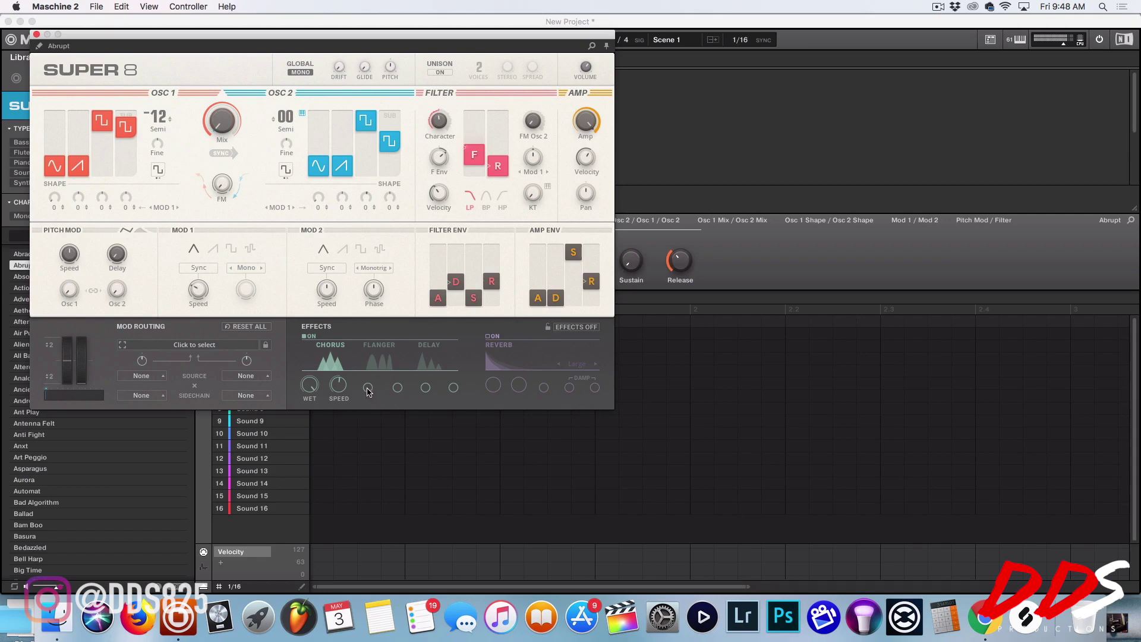
Try the Flanger effect, turn on the Reverb, and switch the modulation effect back to Chorus
left_click(378, 360)
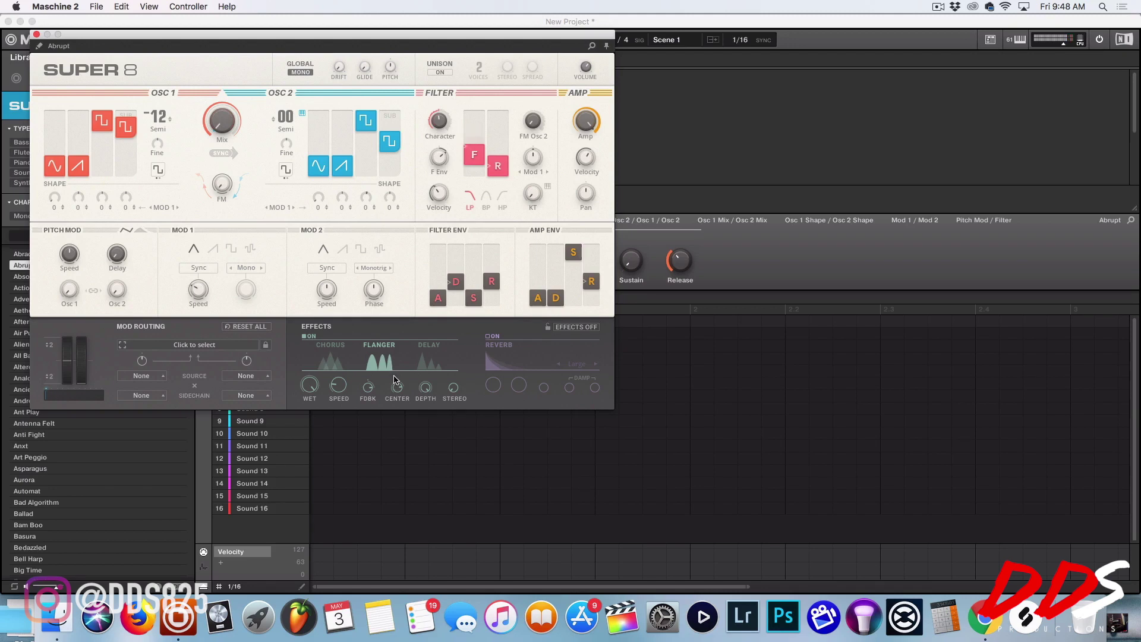
left_click(488, 336)
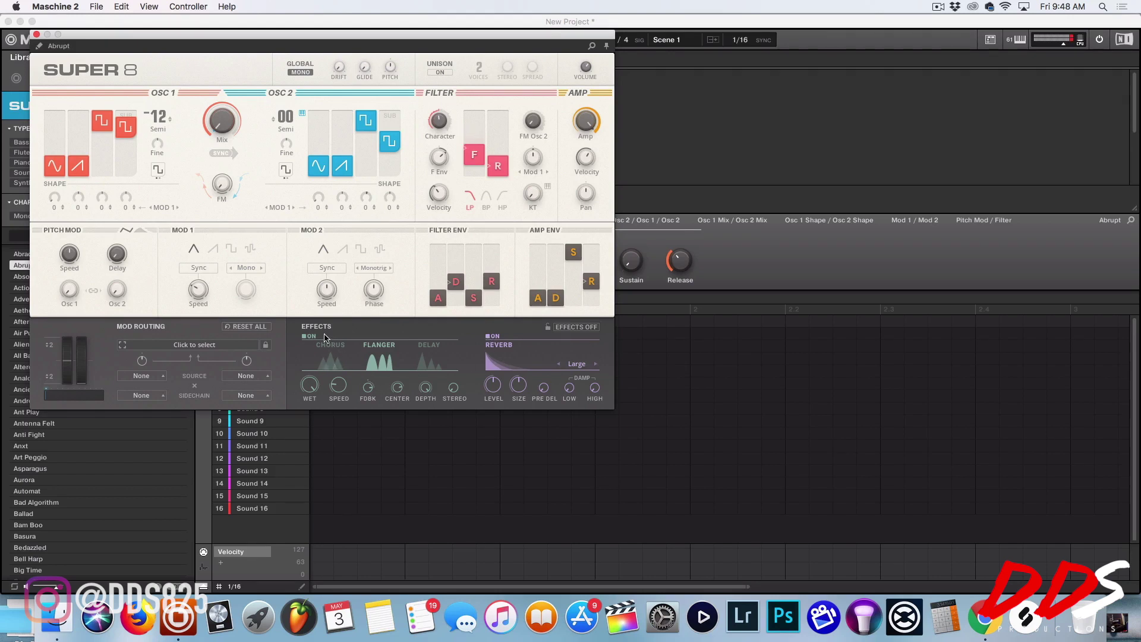
left_click(330, 355)
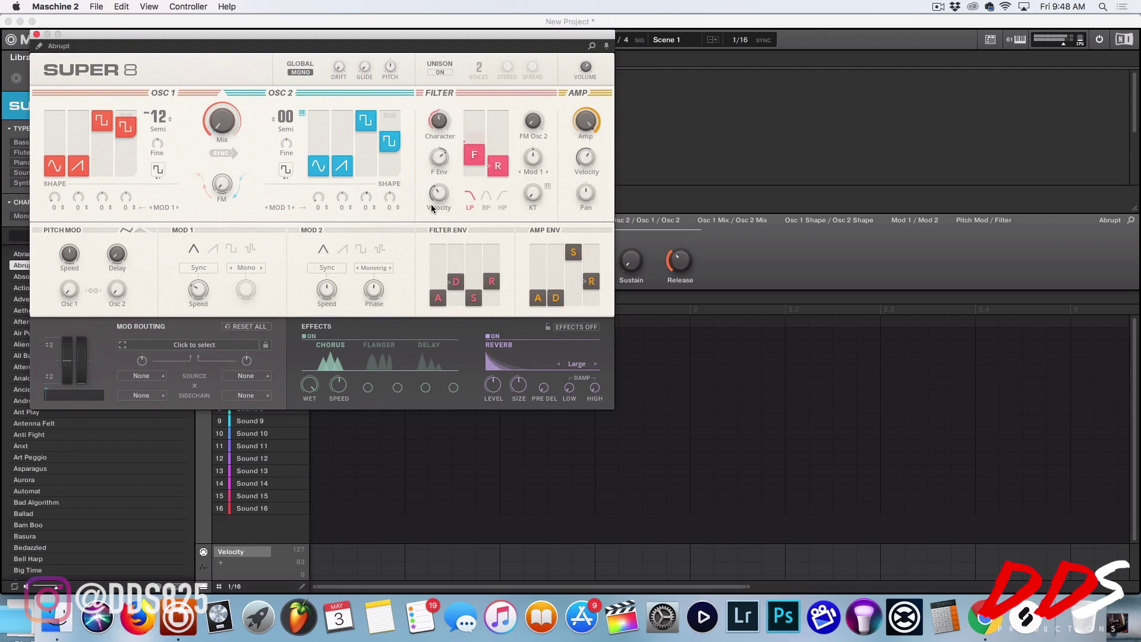
Raise the filter's resonance and set its cutoff slightly lower
mouse_move(439, 120)
left_click_drag(481, 156, 486, 92)
left_click_drag(496, 169, 473, 160)
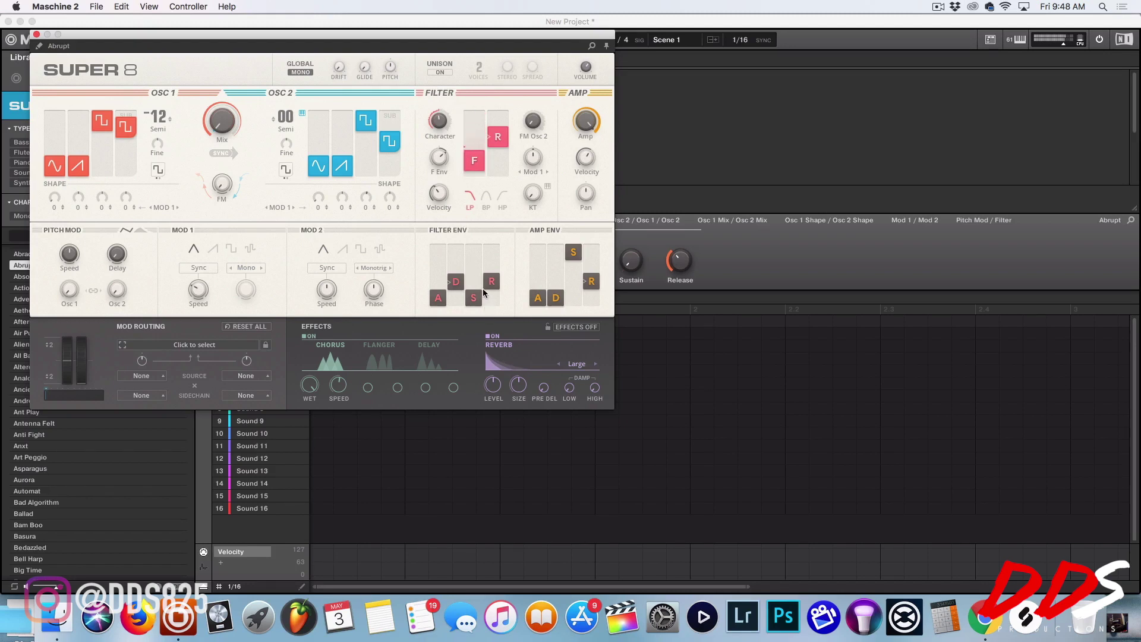
Raise the sub waveform of Osc 2 to full level and turn the filter envelope's attack all the way up
left_click_drag(393, 143, 373, 63)
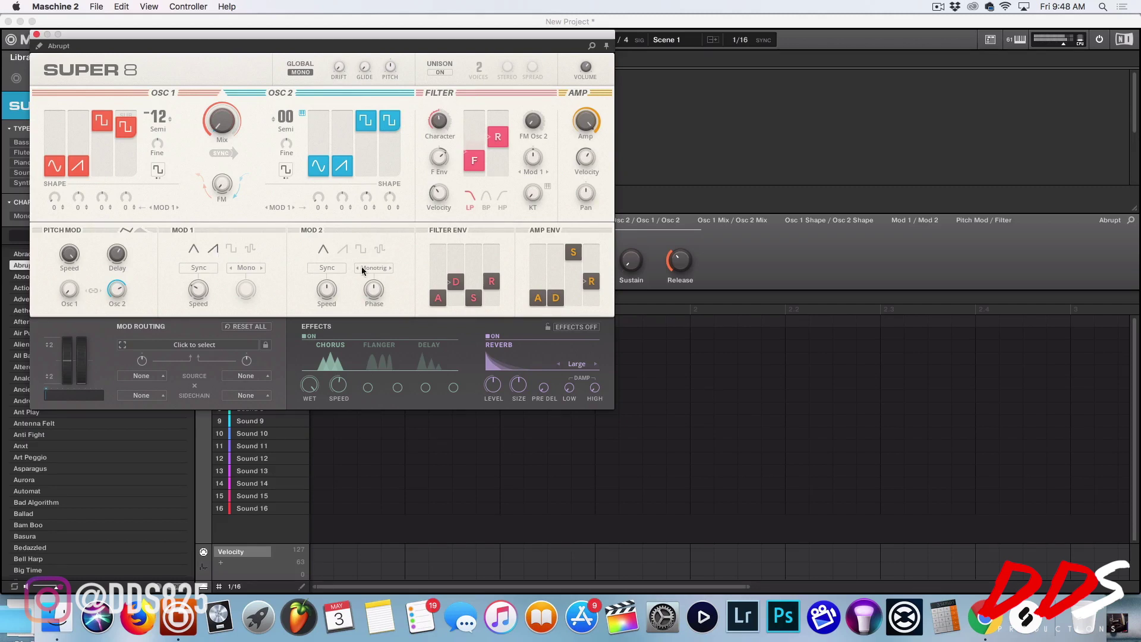
left_click_drag(439, 299, 441, 224)
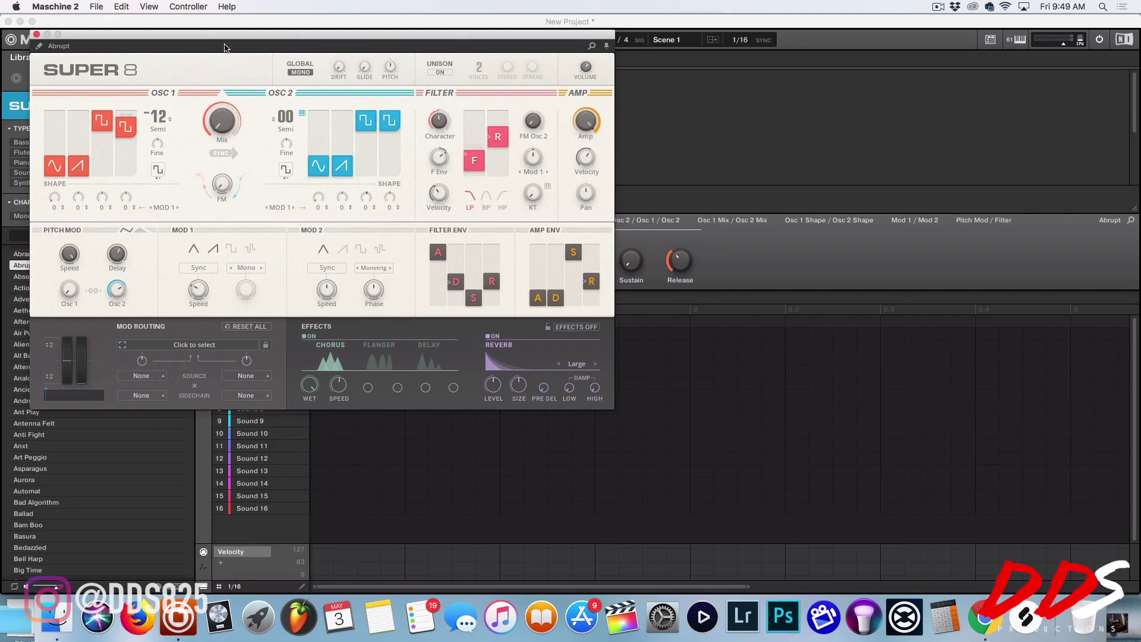
Show the full Reaktor interface around SUPER 8, and check the product page in Chrome before returning to Maschine 2
left_click(39, 46)
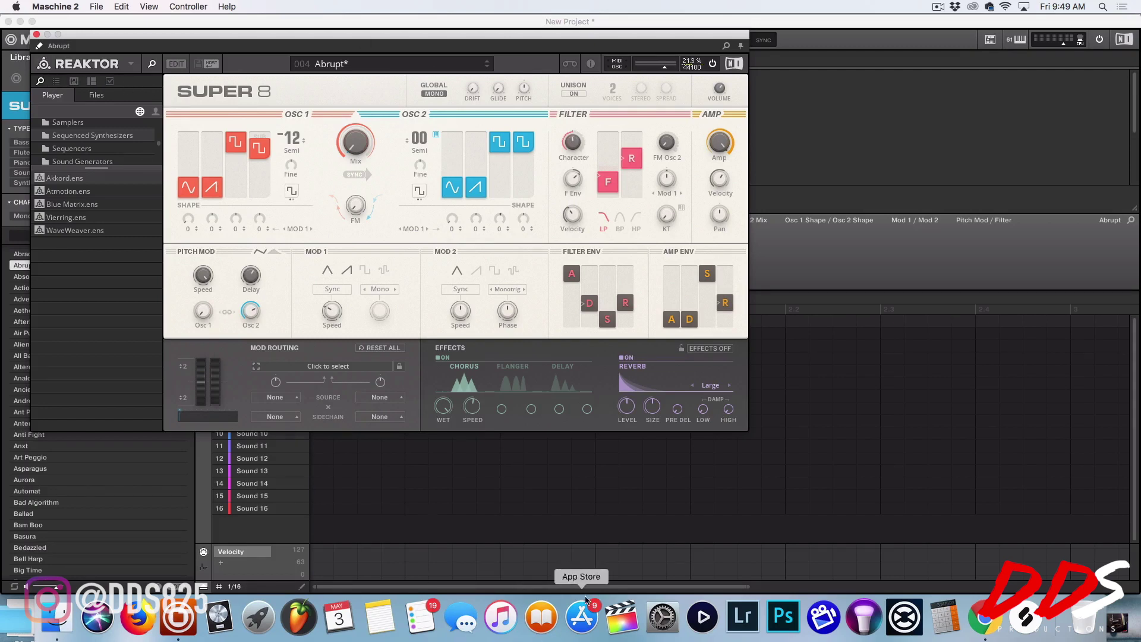
left_click(981, 618)
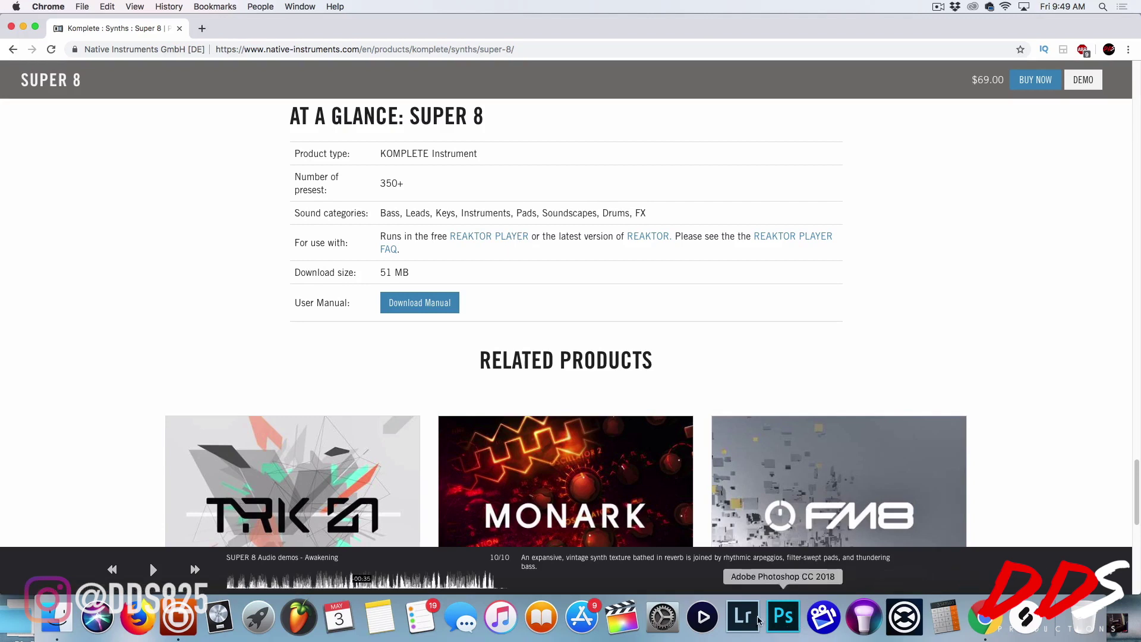
left_click(178, 622)
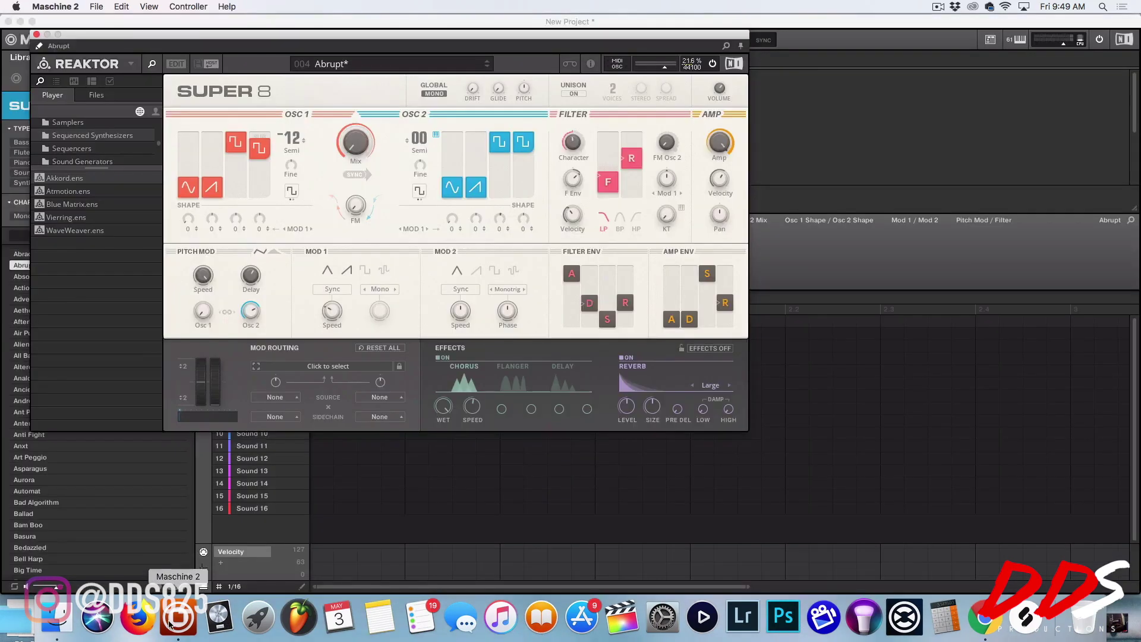
Close the plug-in window and load the Action Step preset into Sound 1
left_click(36, 36)
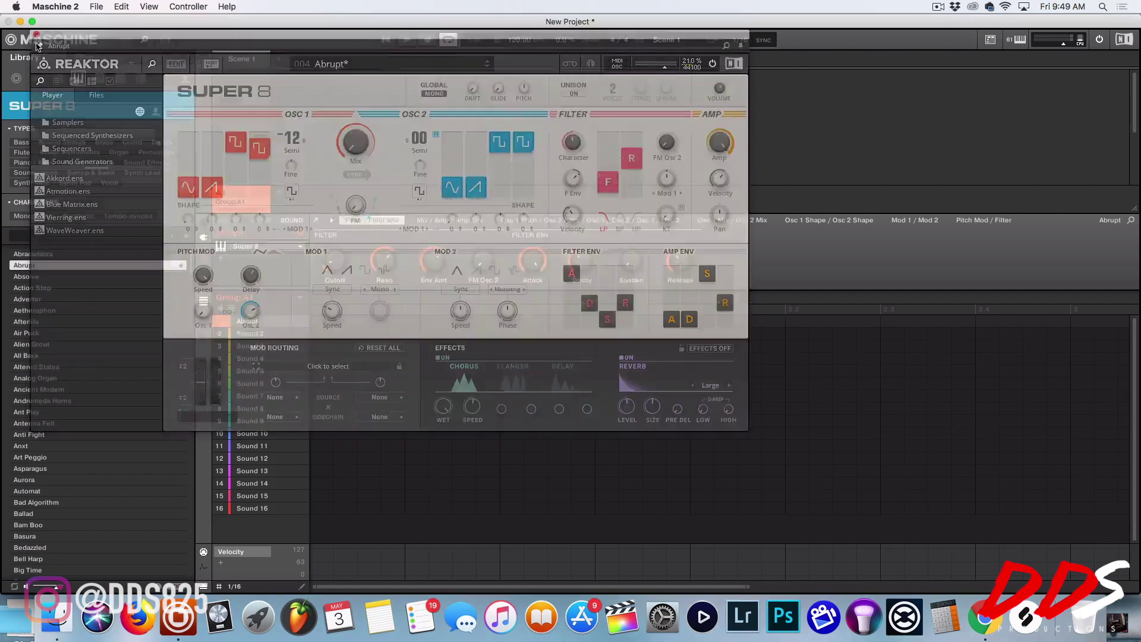
left_click(125, 277)
left_click(128, 288)
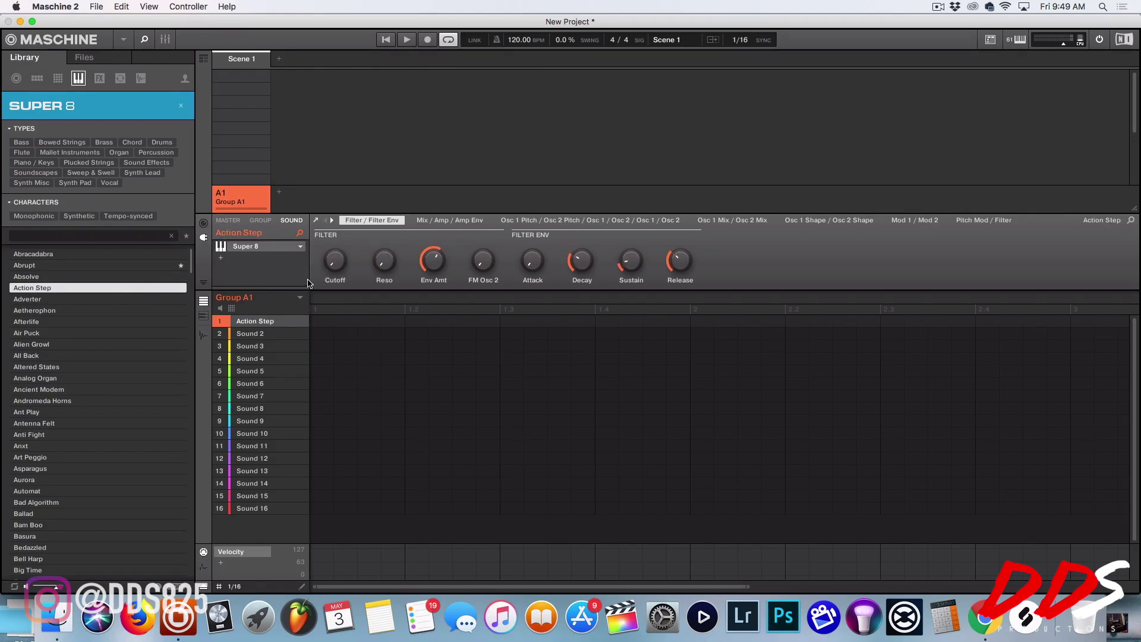
Open the Action Step preset in the SUPER 8 window and change its effect from Delay to Chorus
left_click(314, 221)
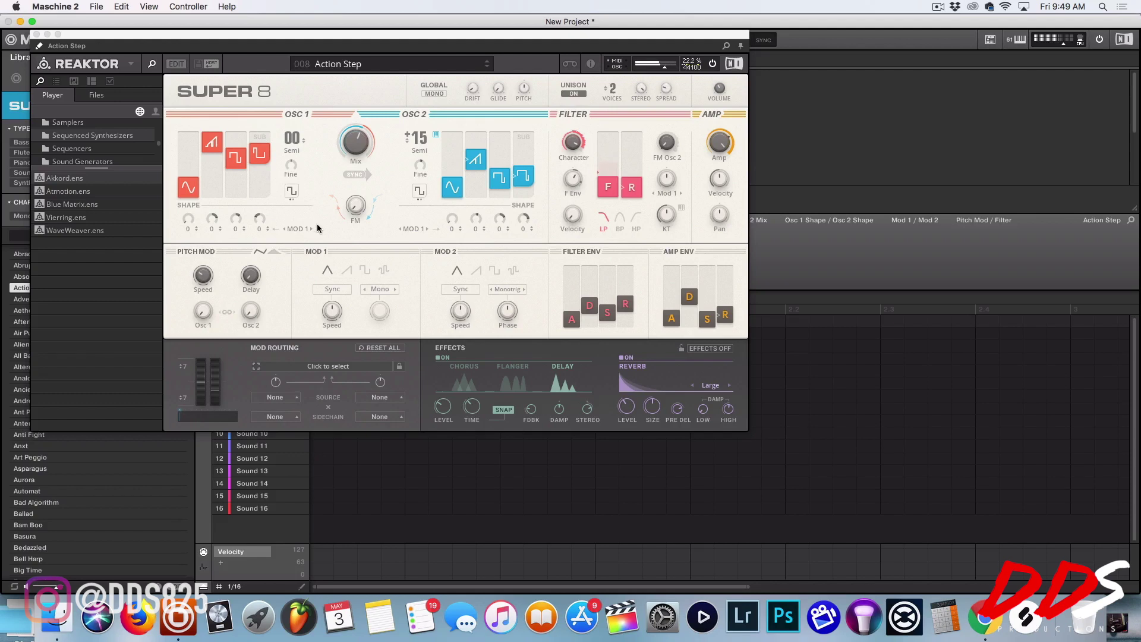
left_click(507, 384)
left_click(473, 387)
In Osc 1, lower the sub and sawtooth waveform levels and raise the sine waveform level
left_click_drag(260, 154, 259, 186)
left_click(215, 182)
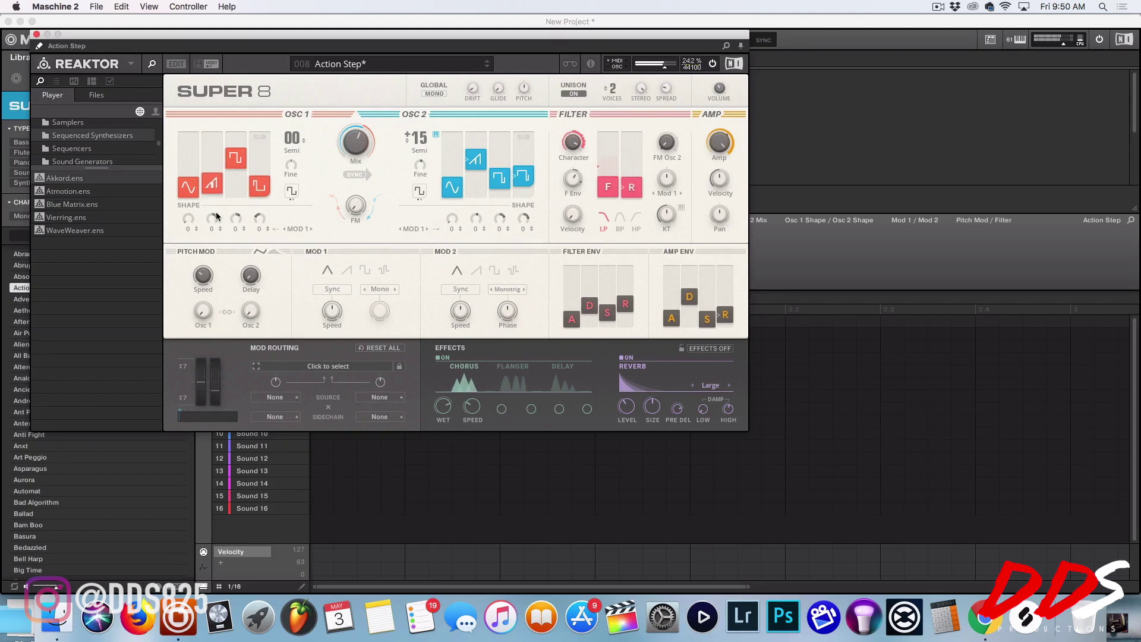
left_click_drag(187, 189, 189, 143)
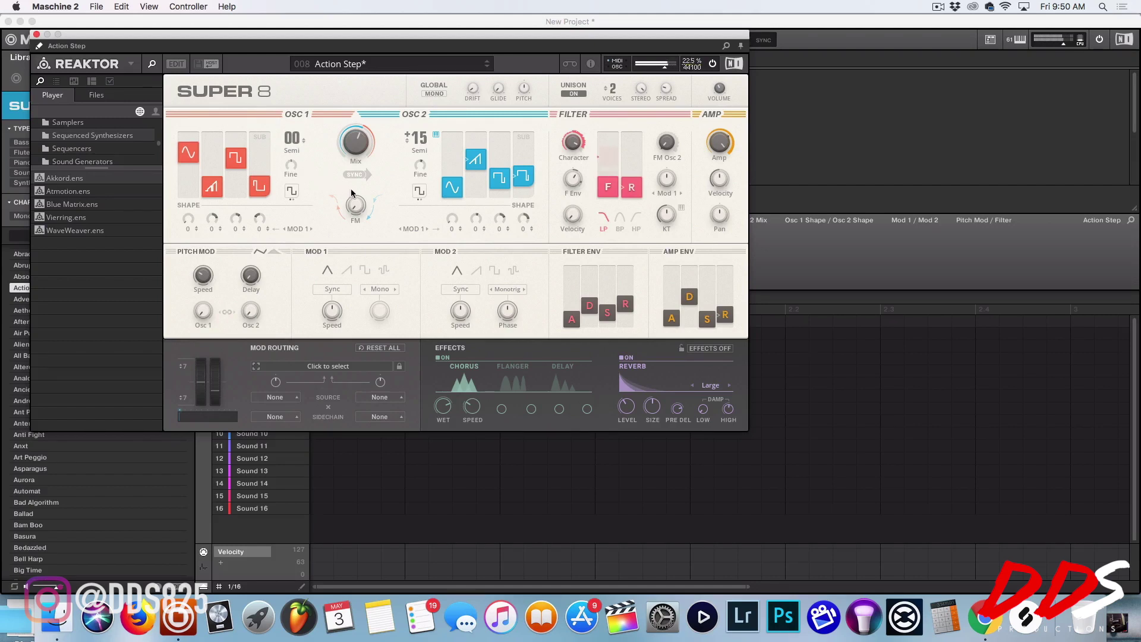
Raise the filter's resonance to about the middle and turn its Character down
left_click_drag(607, 185, 634, 123)
left_click_drag(567, 145, 576, 200)
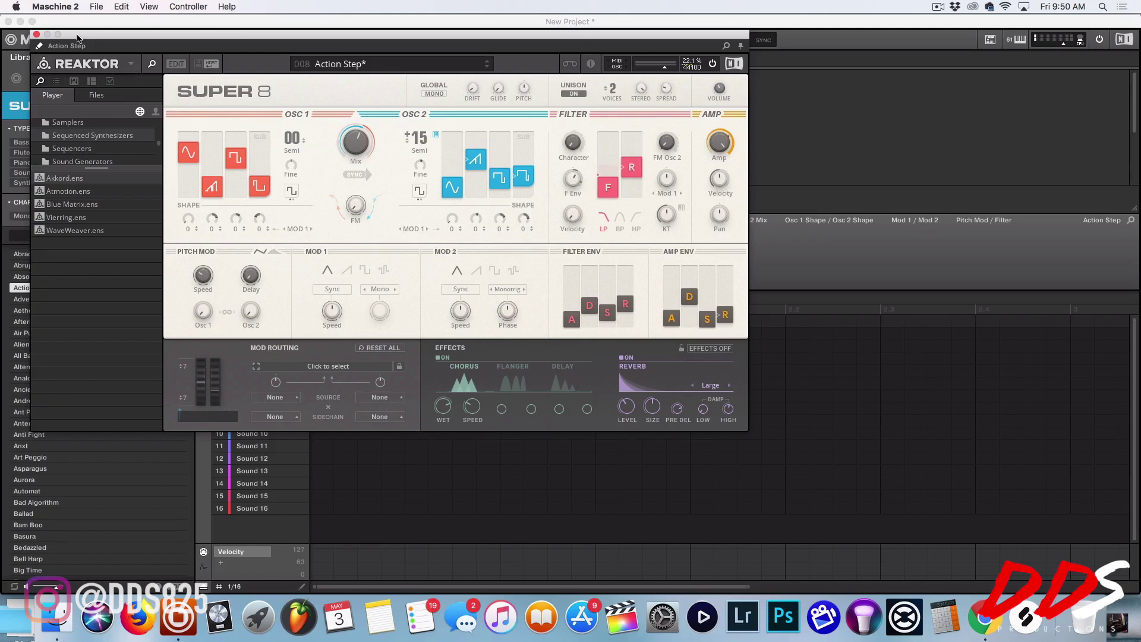
Close the plug-in window and preview the SUPER 8 presets one after another from Adverter to Altered States
left_click(36, 34)
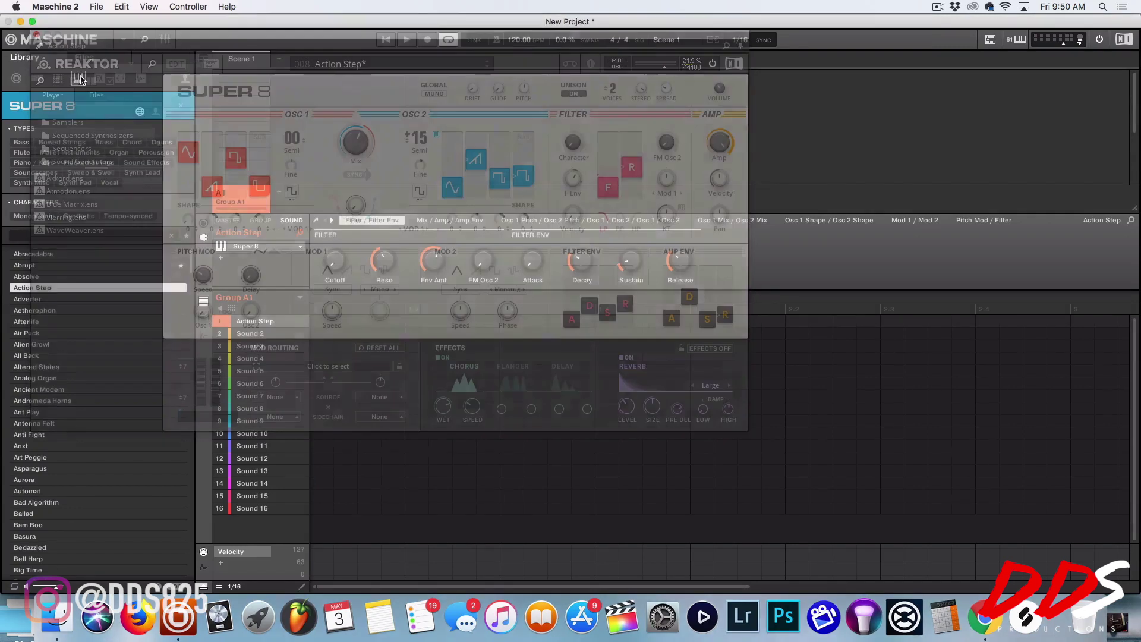
left_click(136, 299)
key("Down")
key("Down")
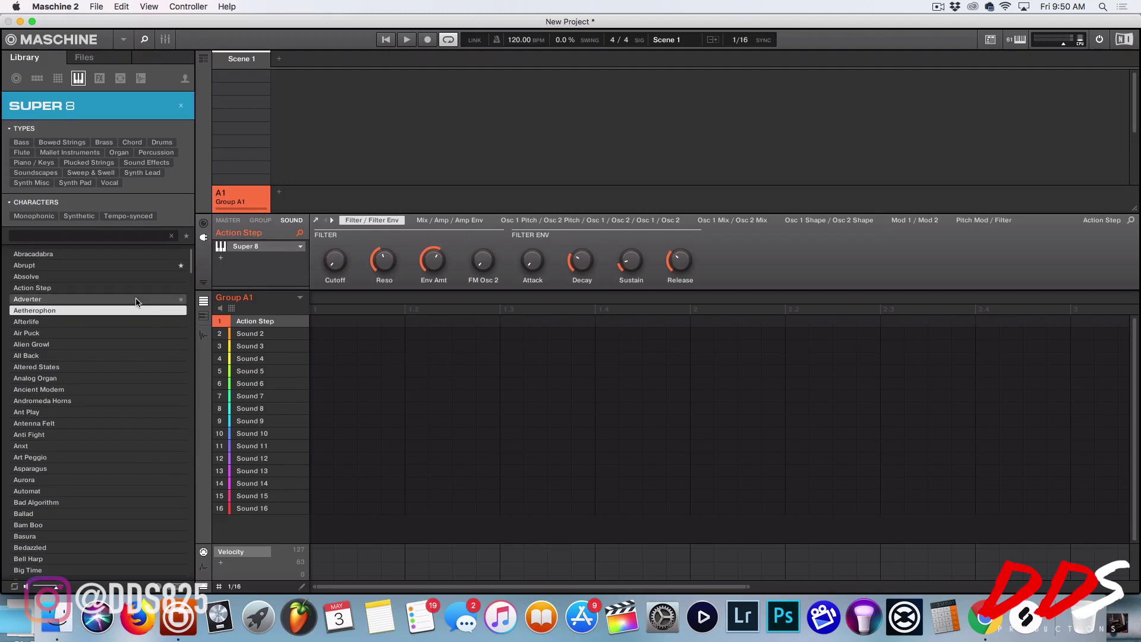
key("Down")
key("Down")
key("Down")
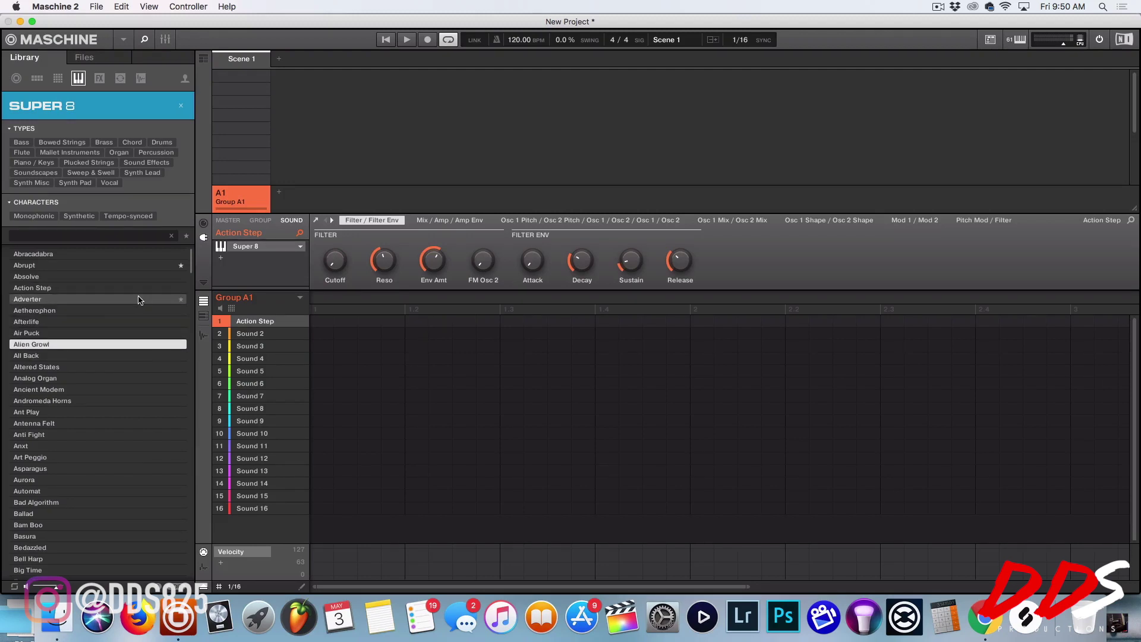
key("Down")
key("Down")
key("Down")
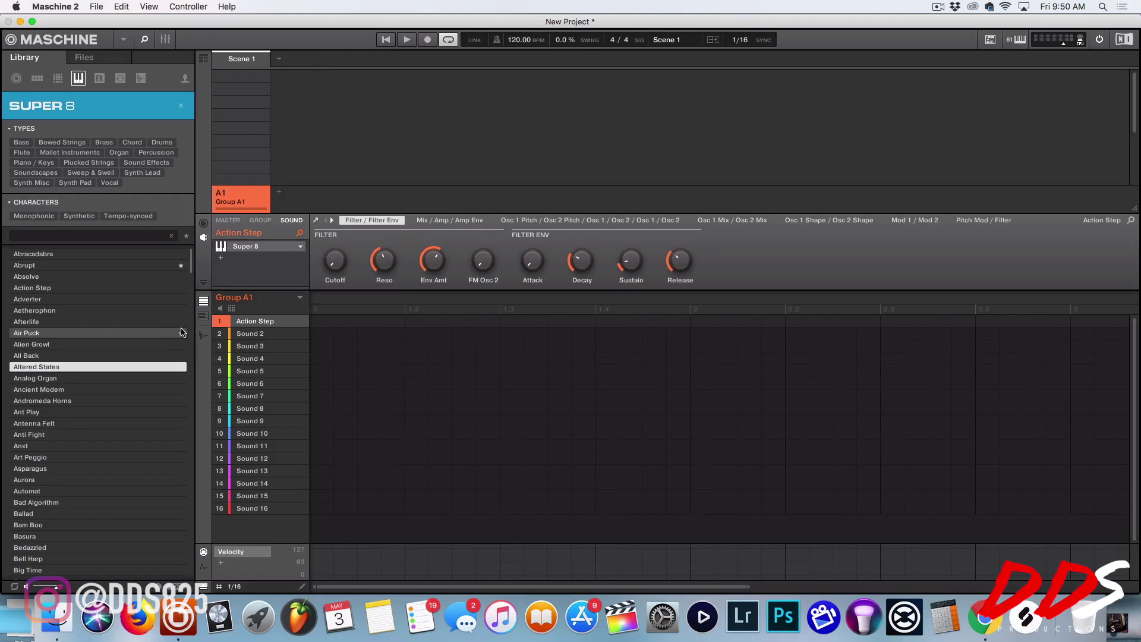
Mark the Ancient Modem preset as a favorite and move on to preview Andromeda Horns
key("Down")
key("Up")
left_click(182, 389)
key("Down")
key("Down")
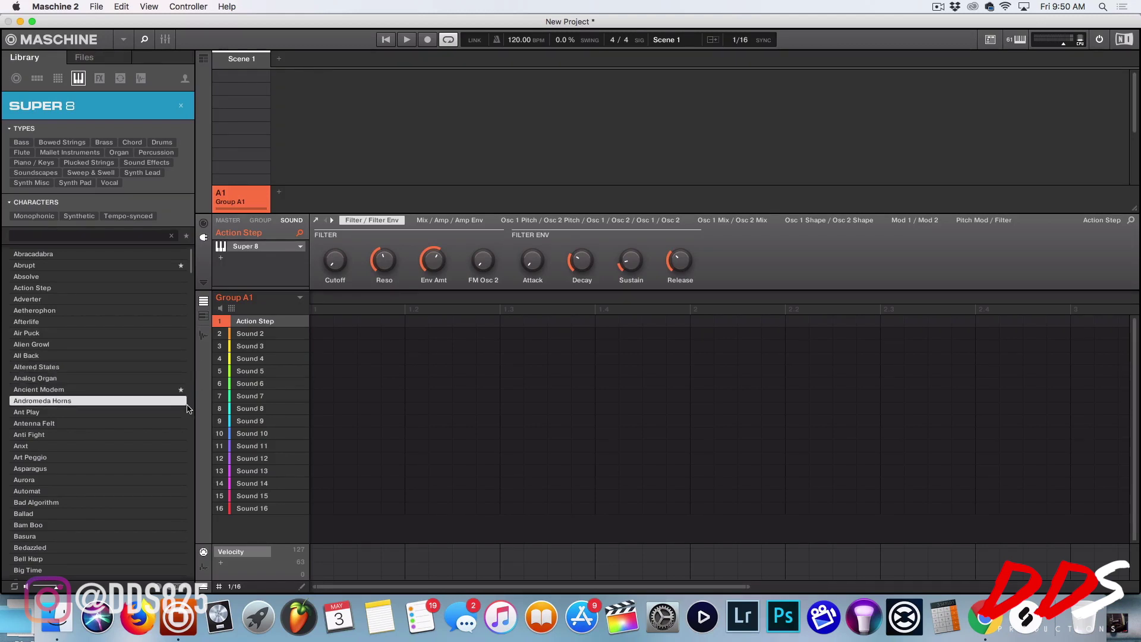
Mark the Ant Play preset as a favorite, load it into the sound slot and open its plug-in interface
left_click(181, 412)
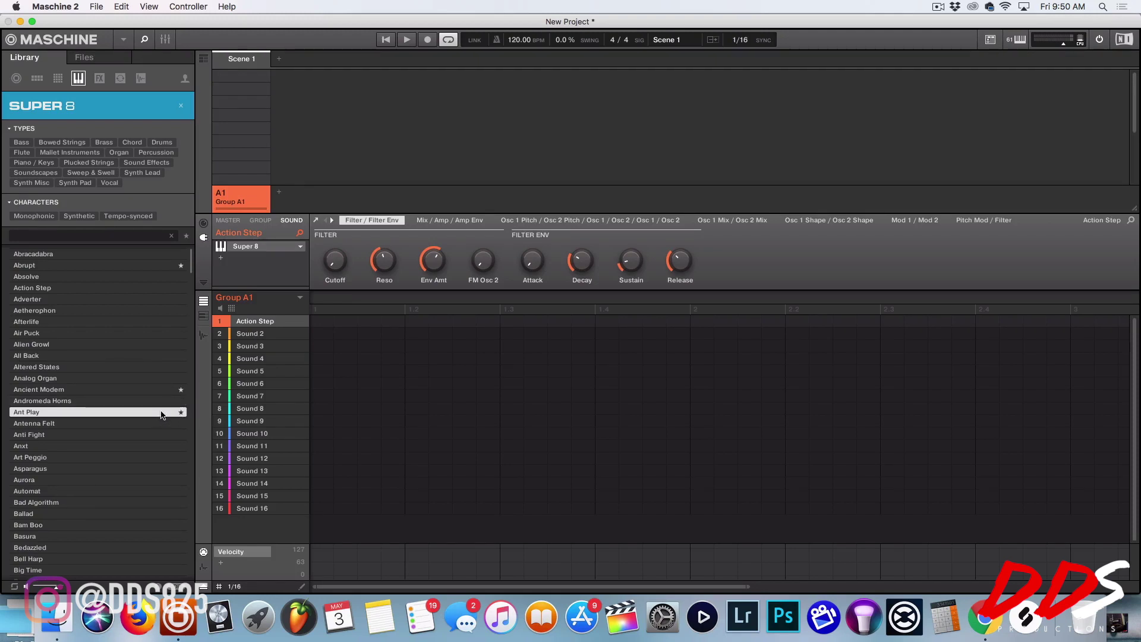
double_click(161, 412)
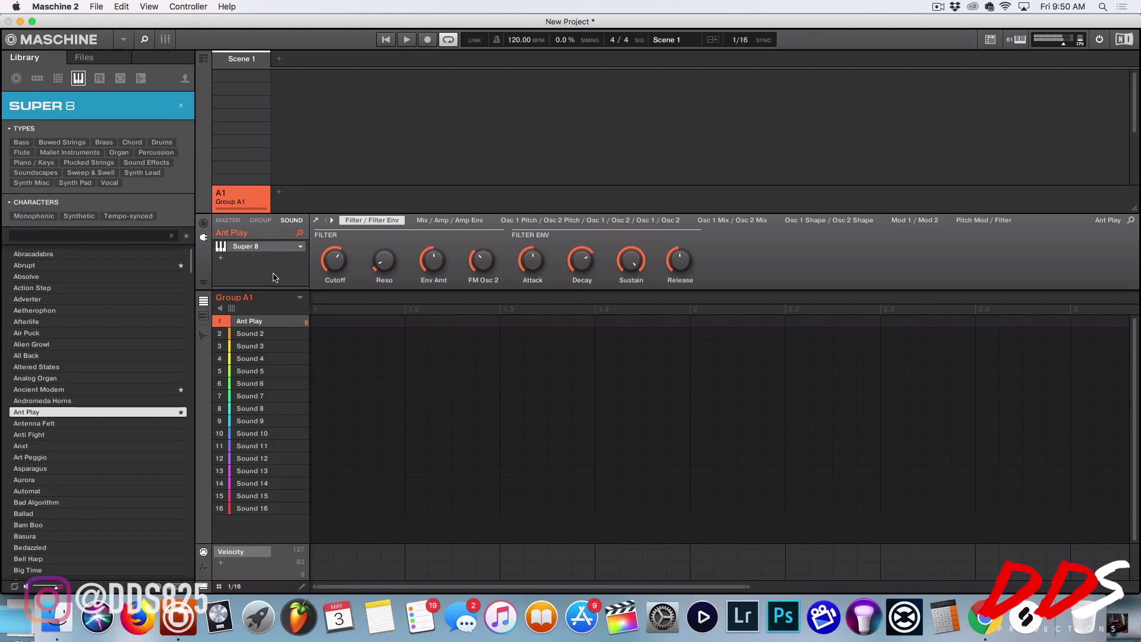
left_click(315, 221)
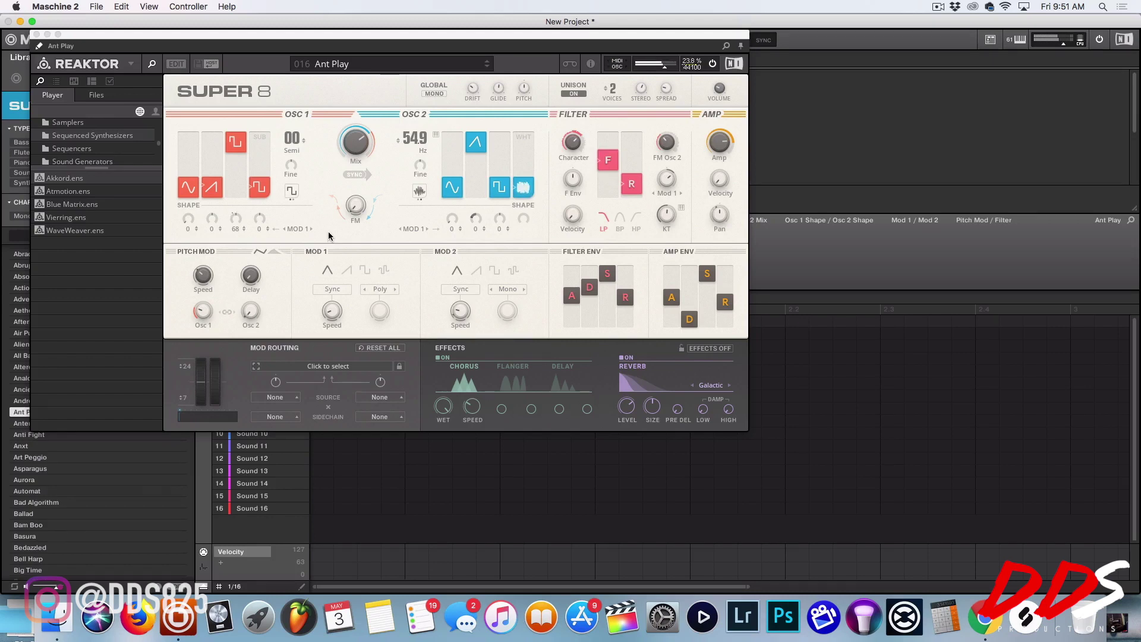
Raise Ant Play's Osc 1 sub level to maximum and its Osc 2 white noise level near maximum, and close the plug-in window
left_click(356, 175)
left_click(355, 174)
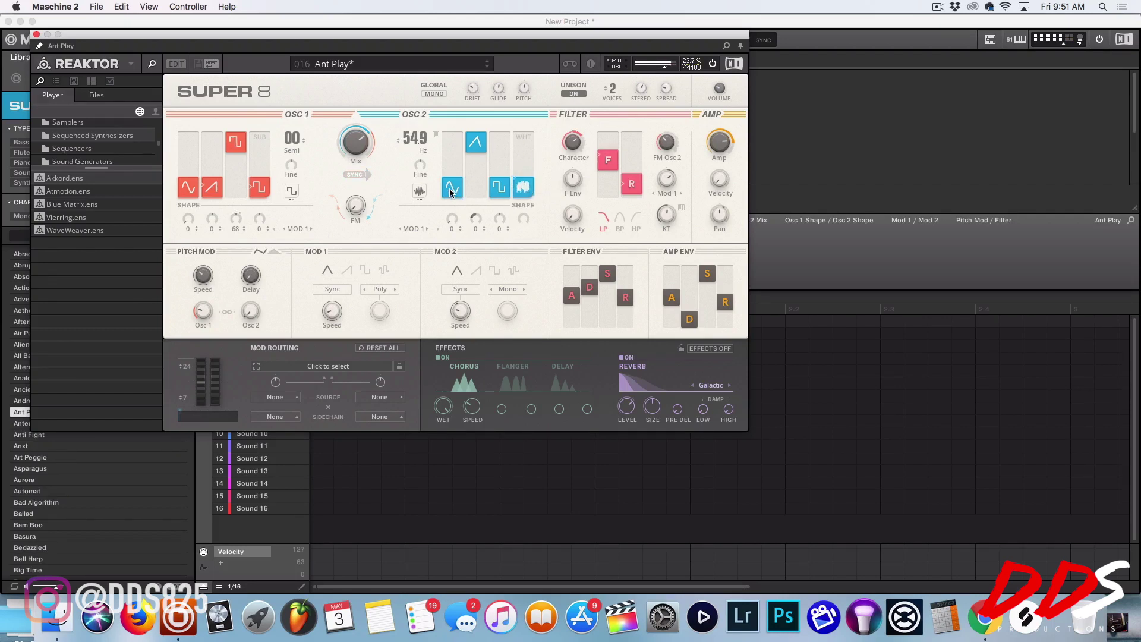
left_click_drag(259, 187, 255, 95)
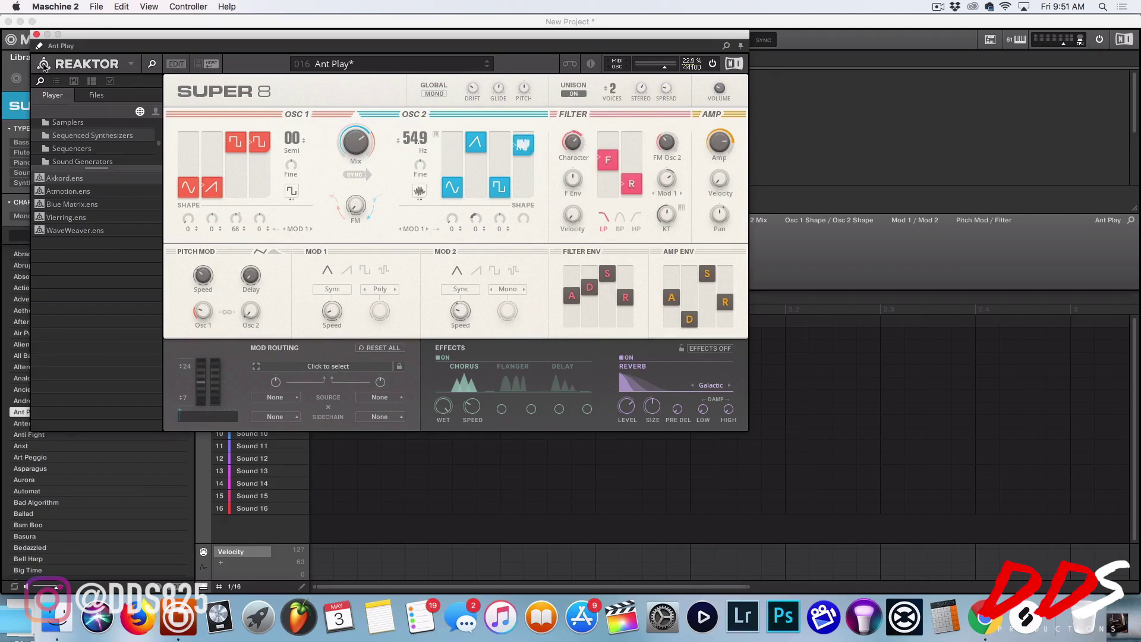
left_click(36, 36)
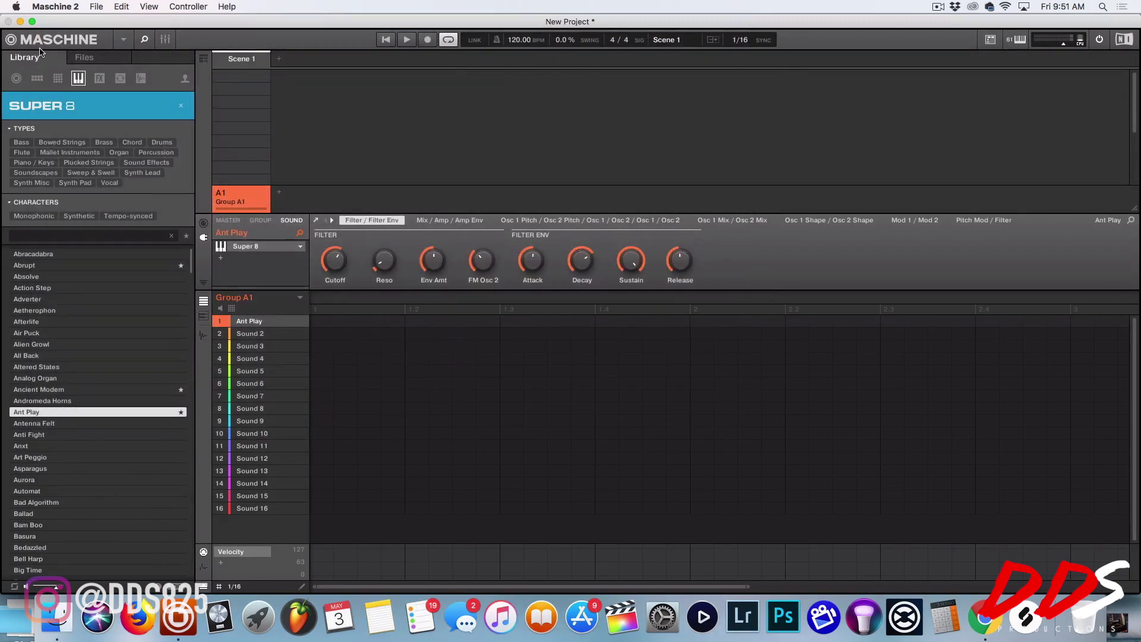
Load the Antenna Felt preset and raise its Osc 1 sub level to maximum in the plug-in window
left_click(115, 423)
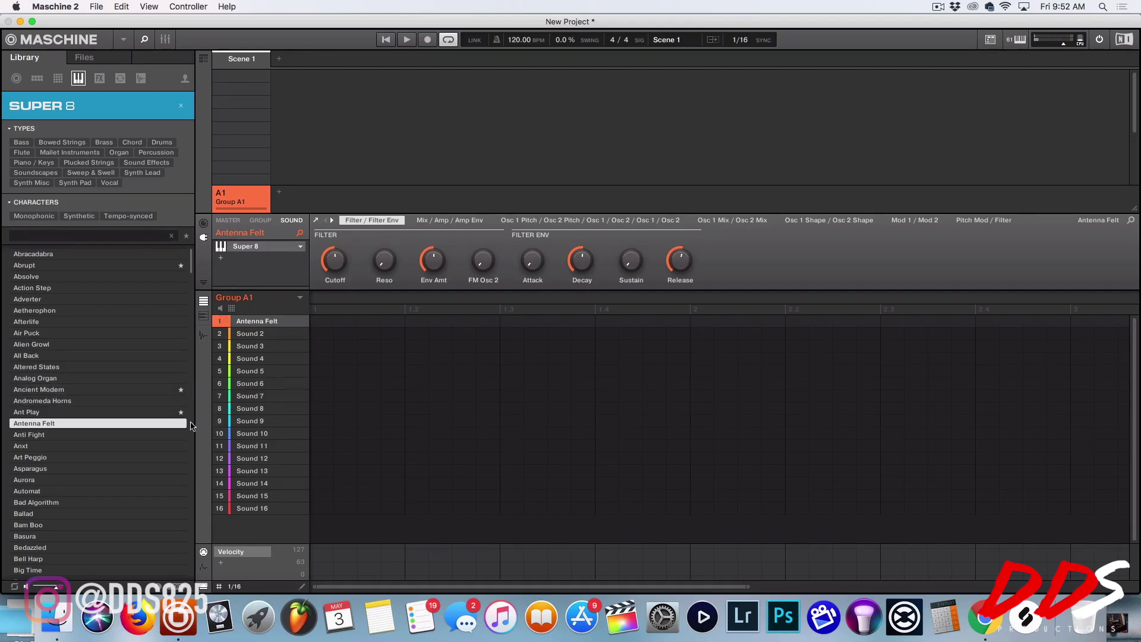
left_click(286, 243)
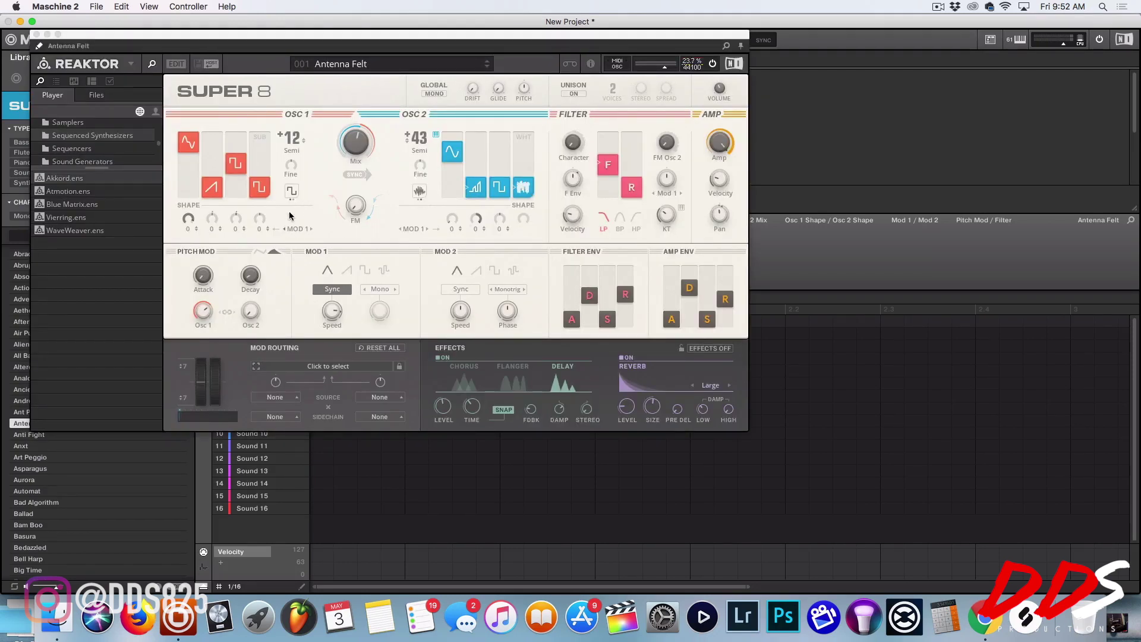
left_click_drag(261, 188, 261, 143)
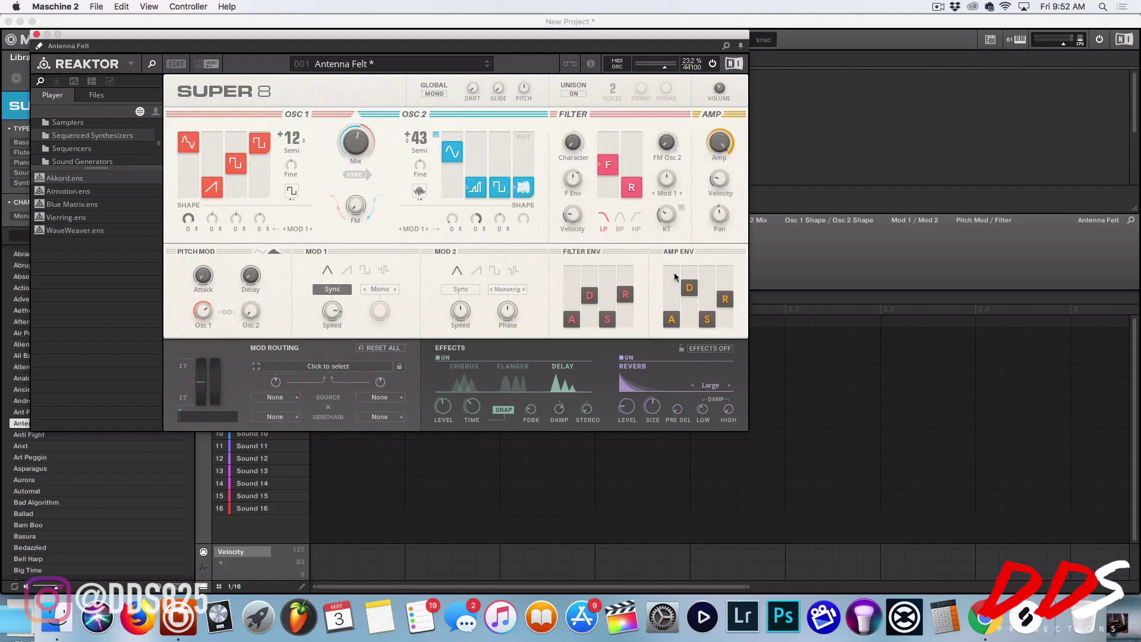
left_click(37, 35)
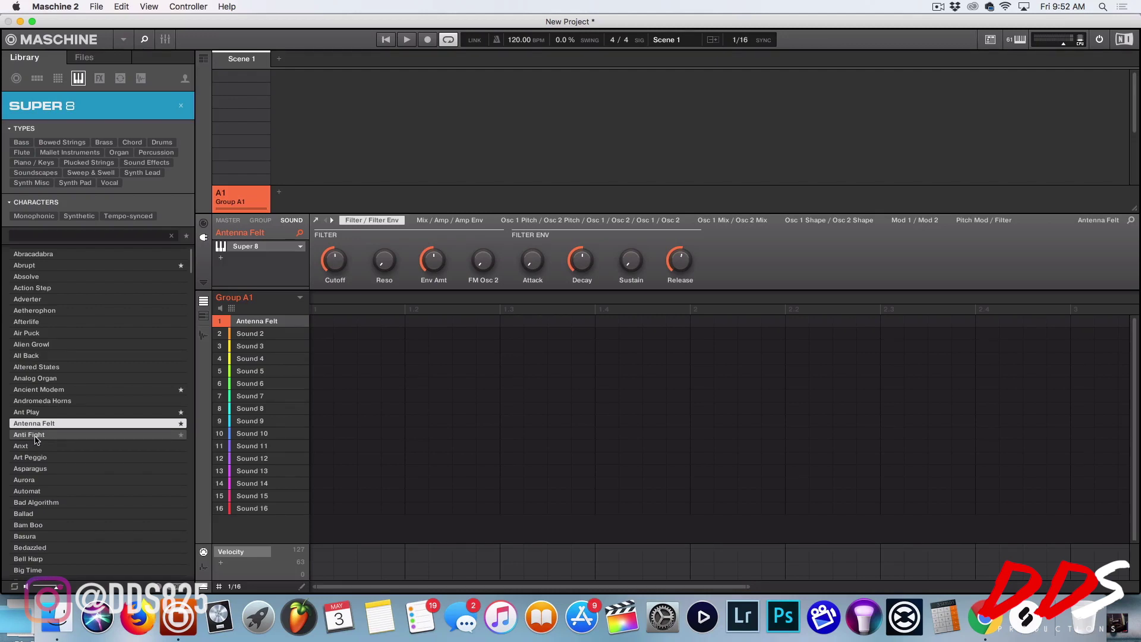
Preview the SUPER 8 presets one after another from Anti Fight to Coin Riser
left_click(37, 436)
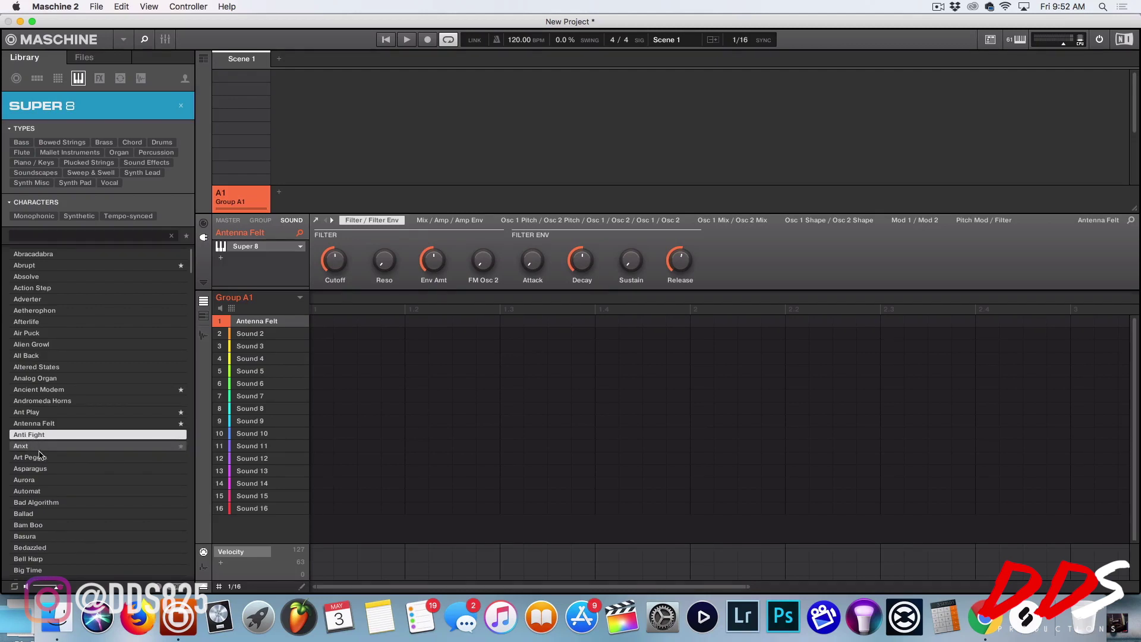
left_click(82, 447)
key("Down")
key("Down")
key("Down")
key("Down")
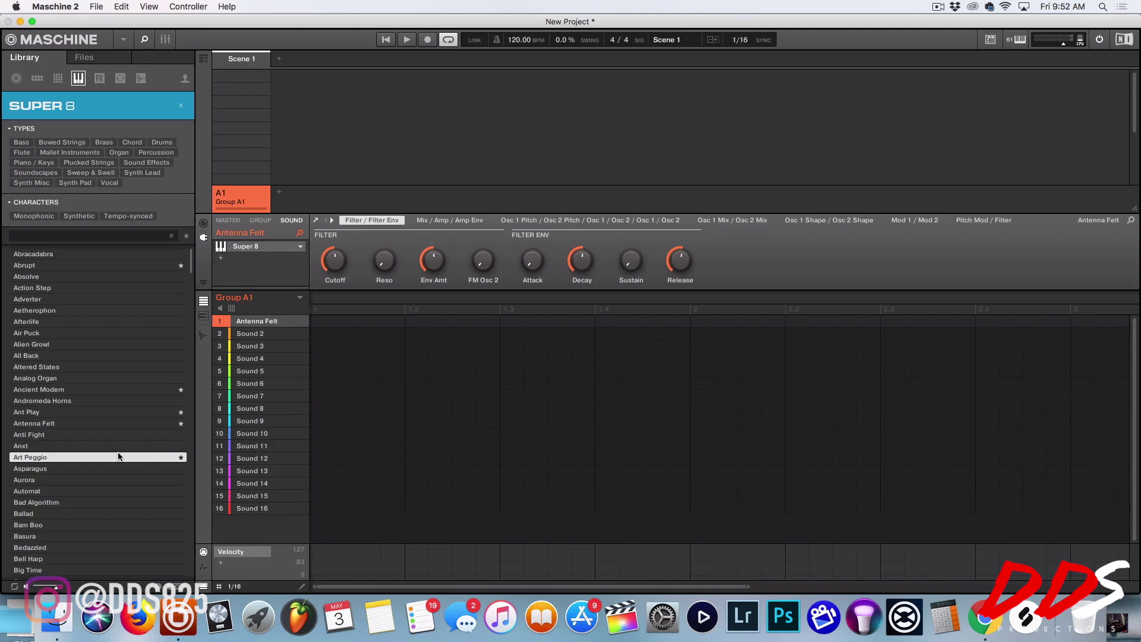
key("Down")
key("Down")
key("Down")
key("Down")
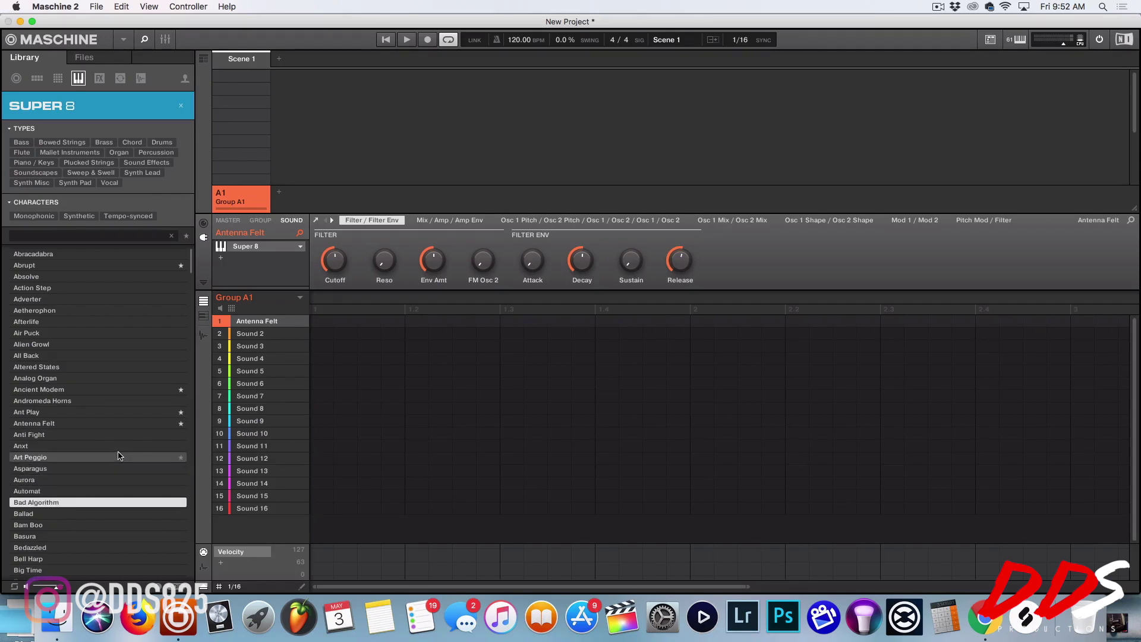
key("Down")
key("Down")
key("Down")
key("Down")
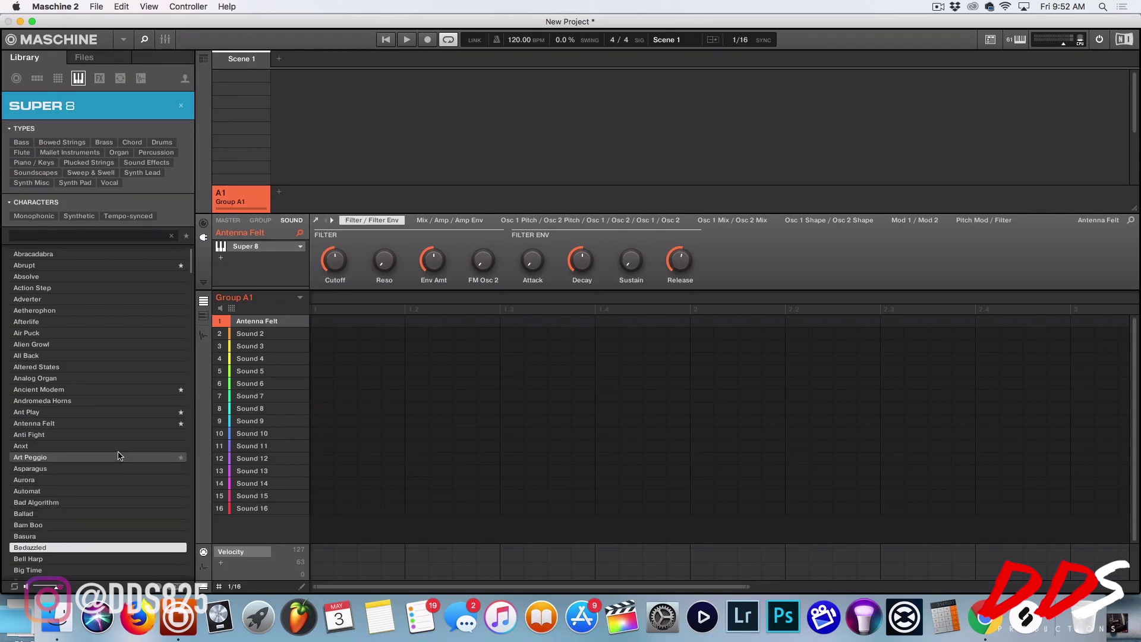
key("Down")
key("Down")
key("Down")
key("Down")
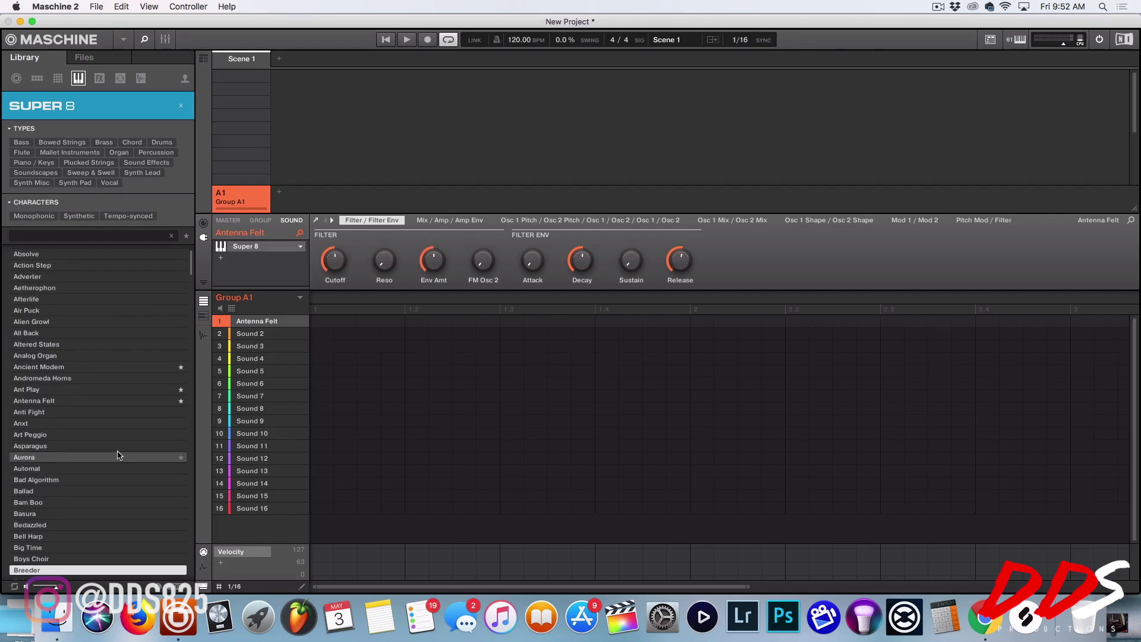
key("Down")
key("Down")
key("Down")
key("Down")
key("Down")
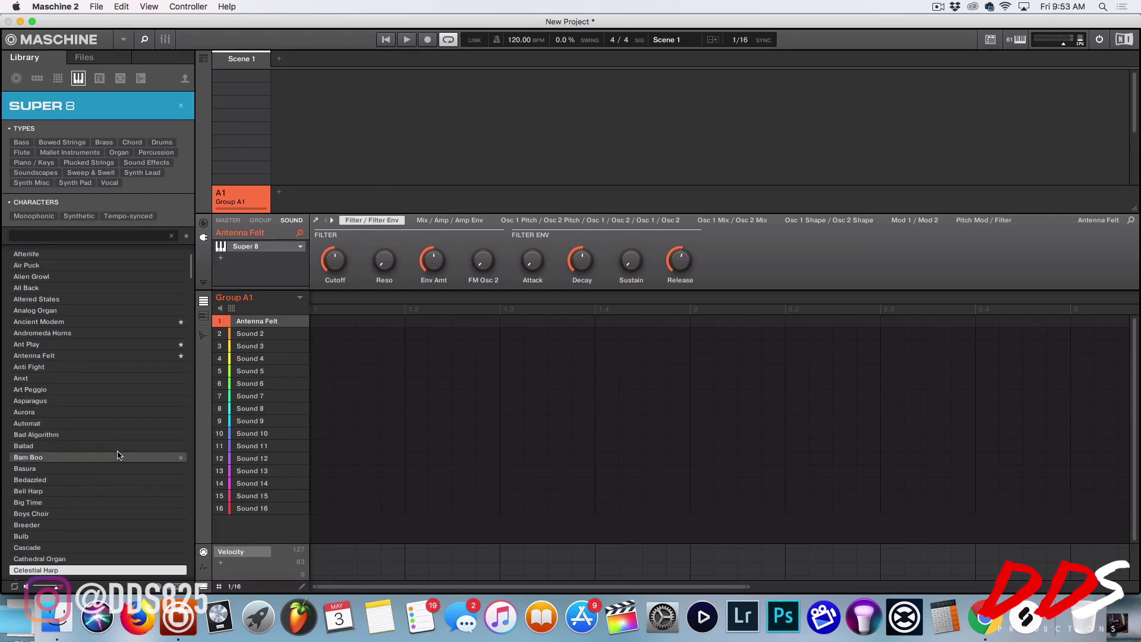
key("Down")
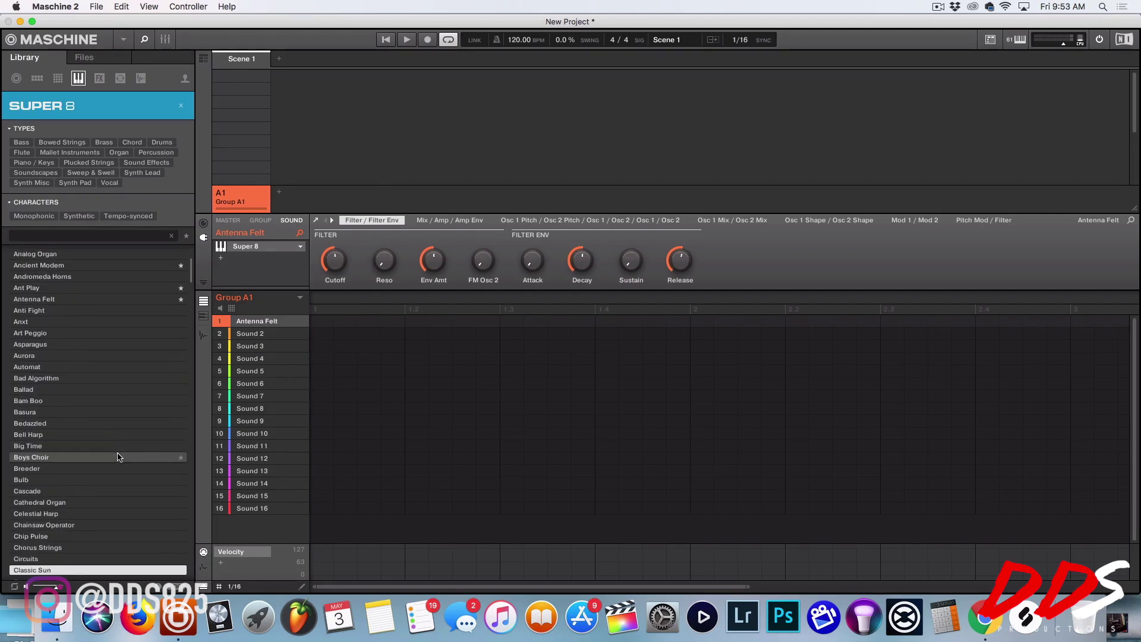
key("Down")
key("Down")
key("Down")
key("Down")
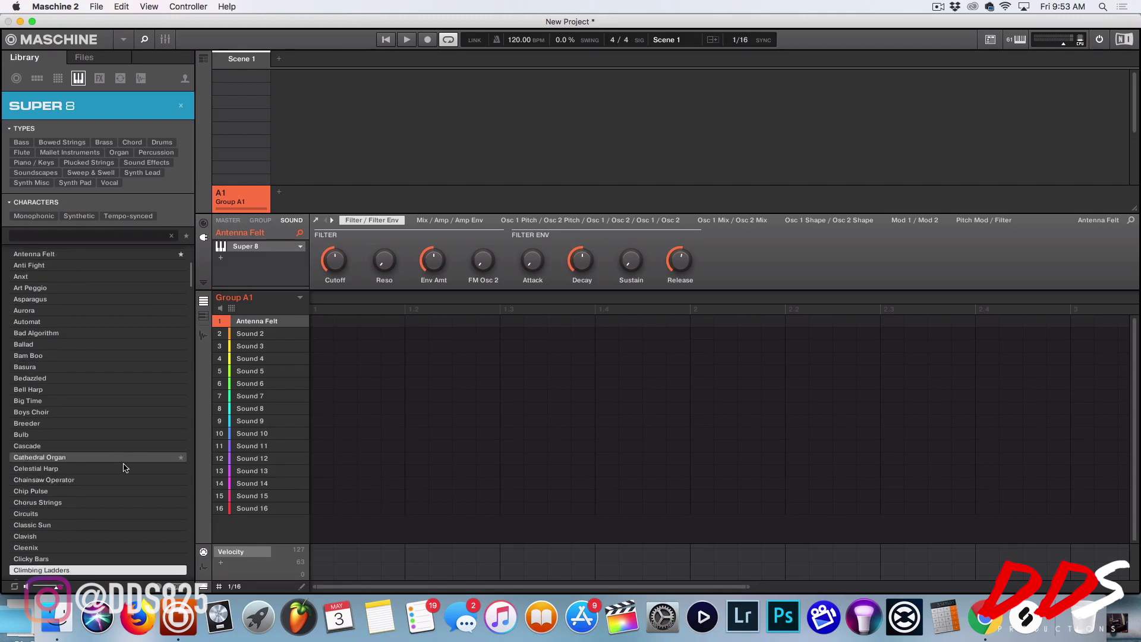
key("Down")
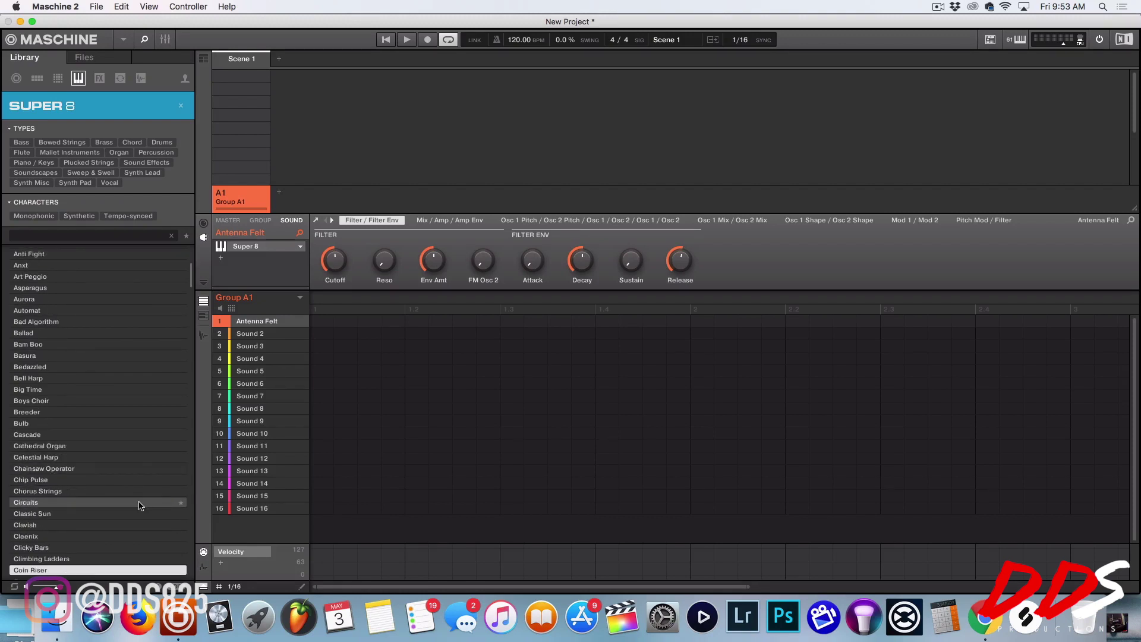
Mark the Coin Riser and Conium presets as favorites and load Conium
left_click(180, 570)
key("Down")
key("Down")
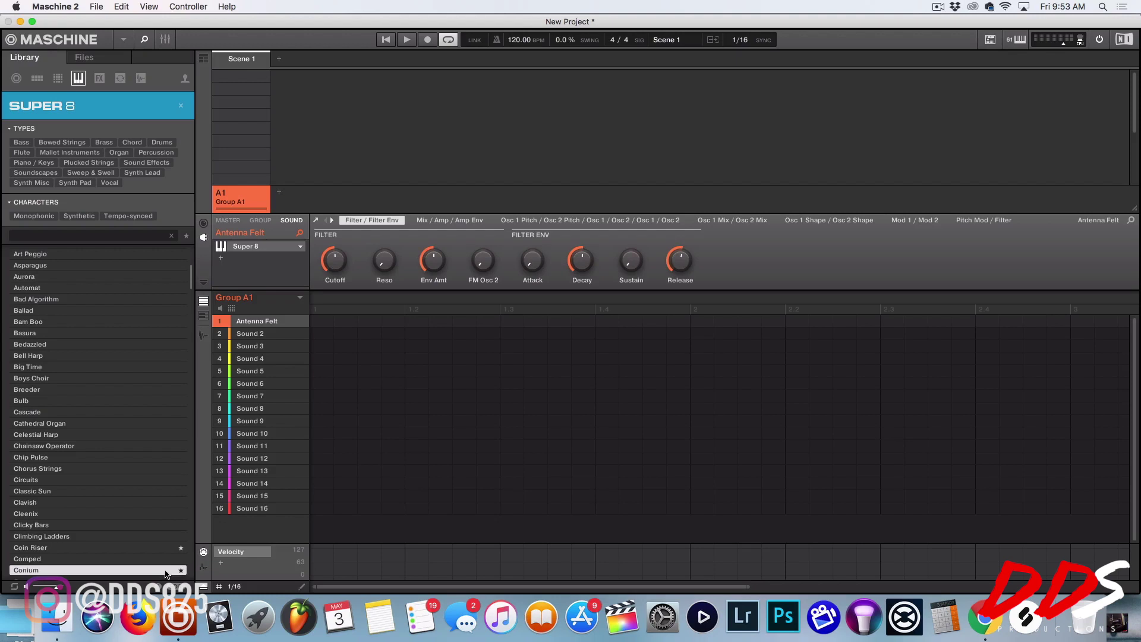
left_click(175, 572)
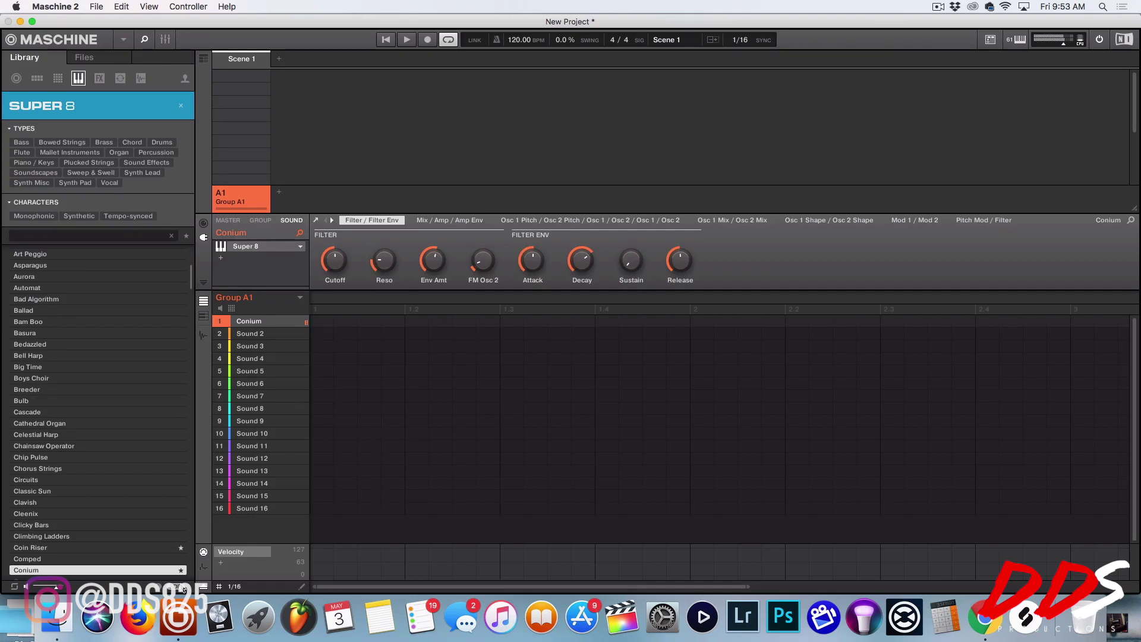
Load the Comped preset and mark it as a favorite
left_click(132, 560)
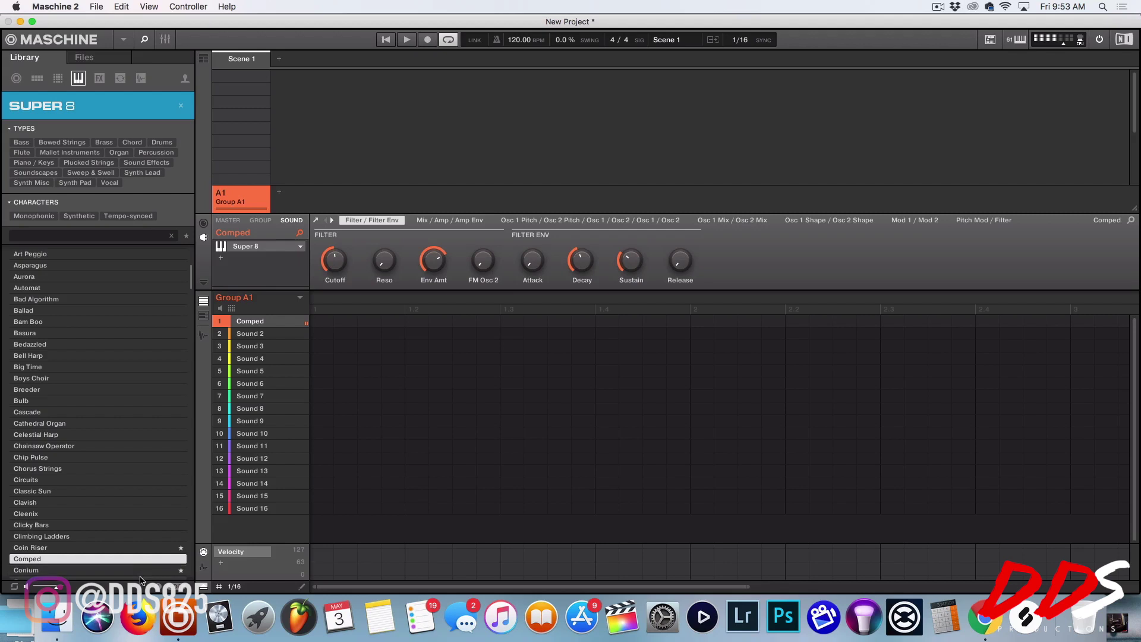
left_click(180, 571)
left_click(182, 559)
Preview the presets that follow Conium, from Conscious through Coolio to Dark City
scroll(143, 544, "down", 3)
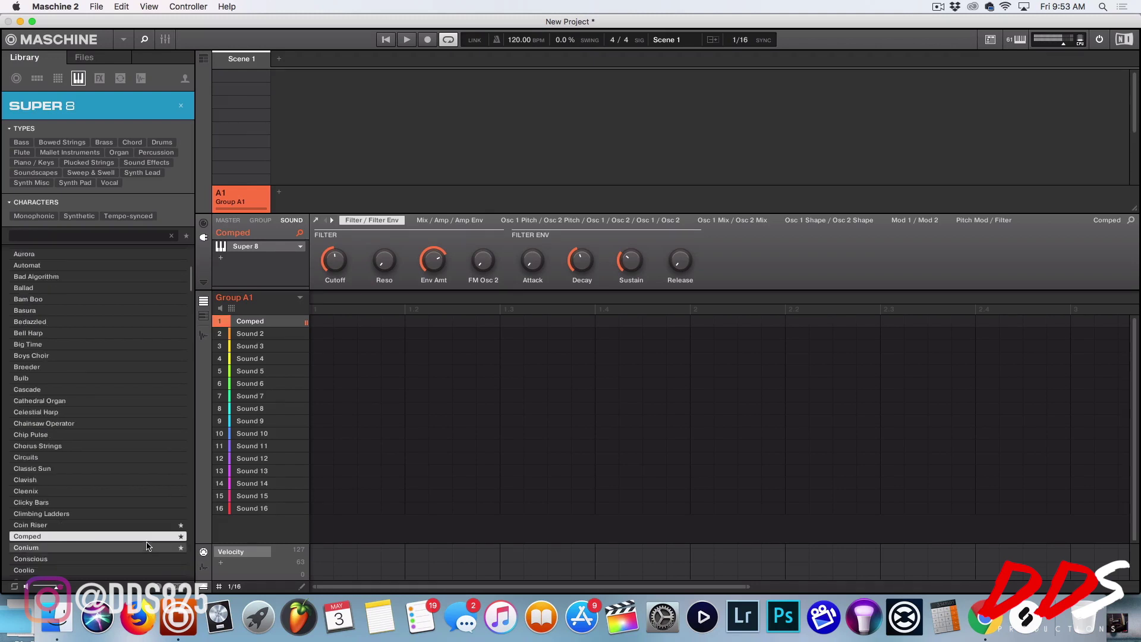
left_click(143, 538)
left_click(138, 548)
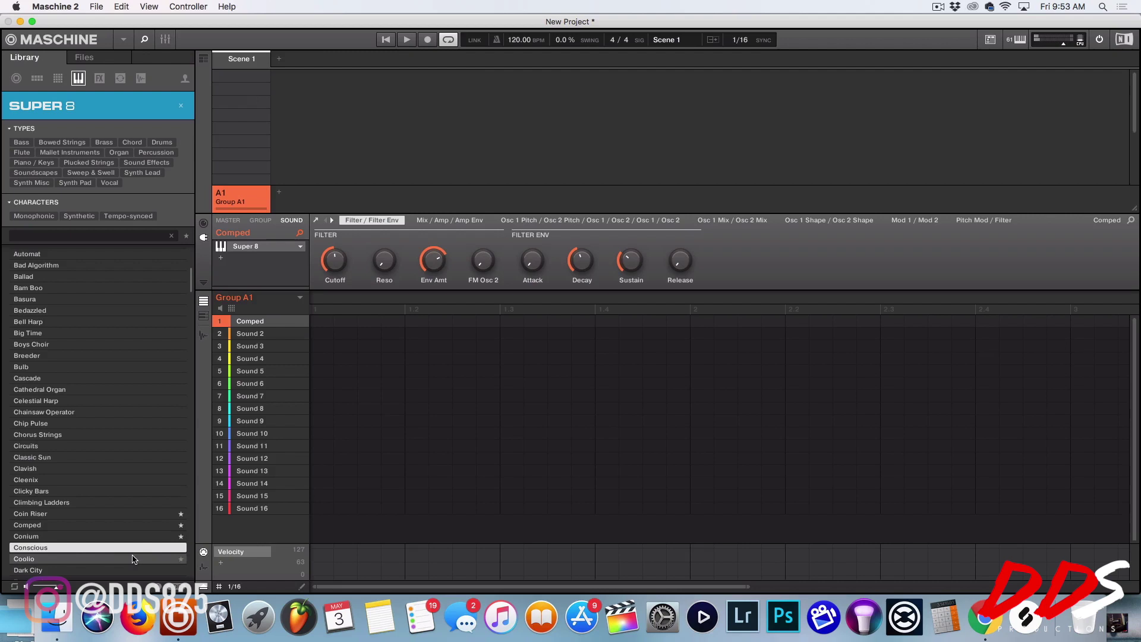
left_click(133, 559)
left_click(133, 569)
scroll(143, 559, "down", 2)
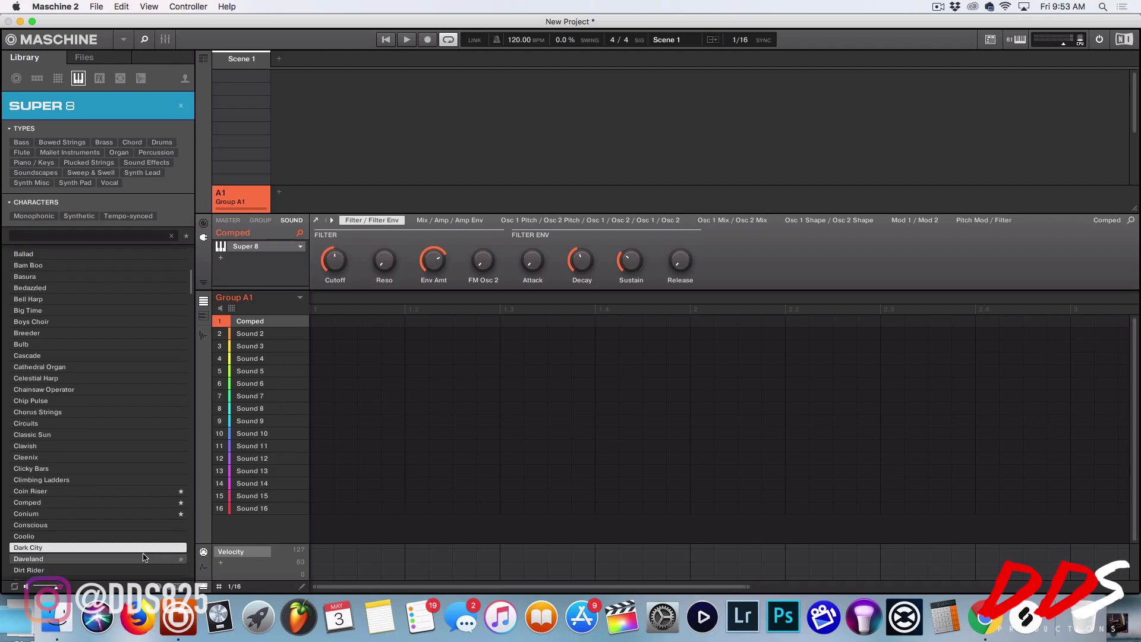
Preview the Daveland preset, mark it as a favorite, and load it with its plug-in interface open
left_click(144, 559)
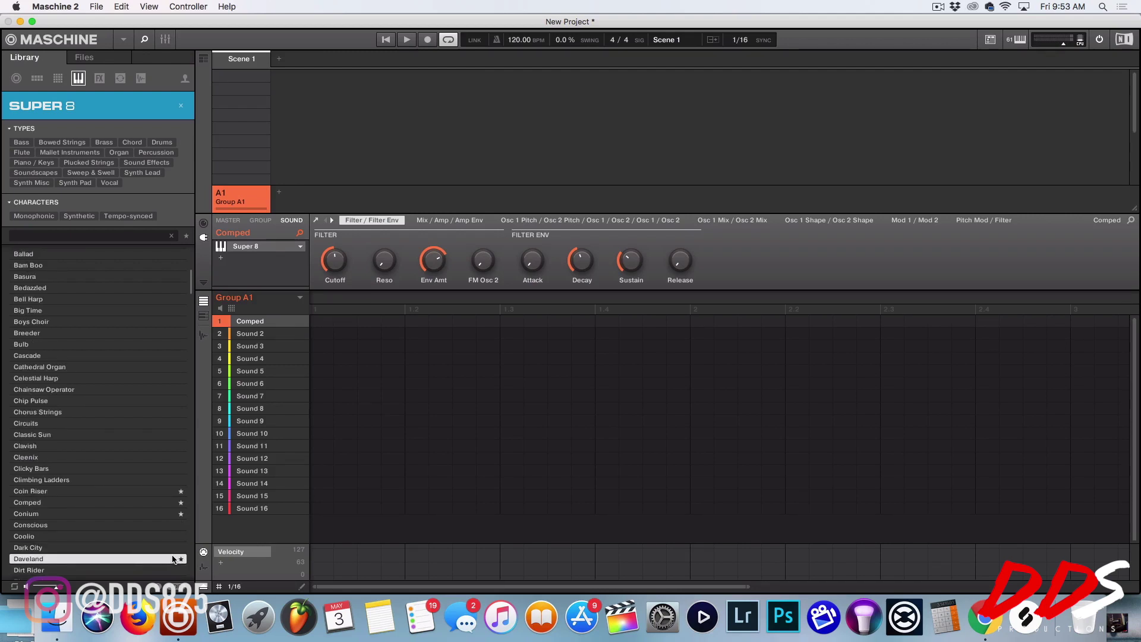
double_click(155, 559)
left_click(316, 220)
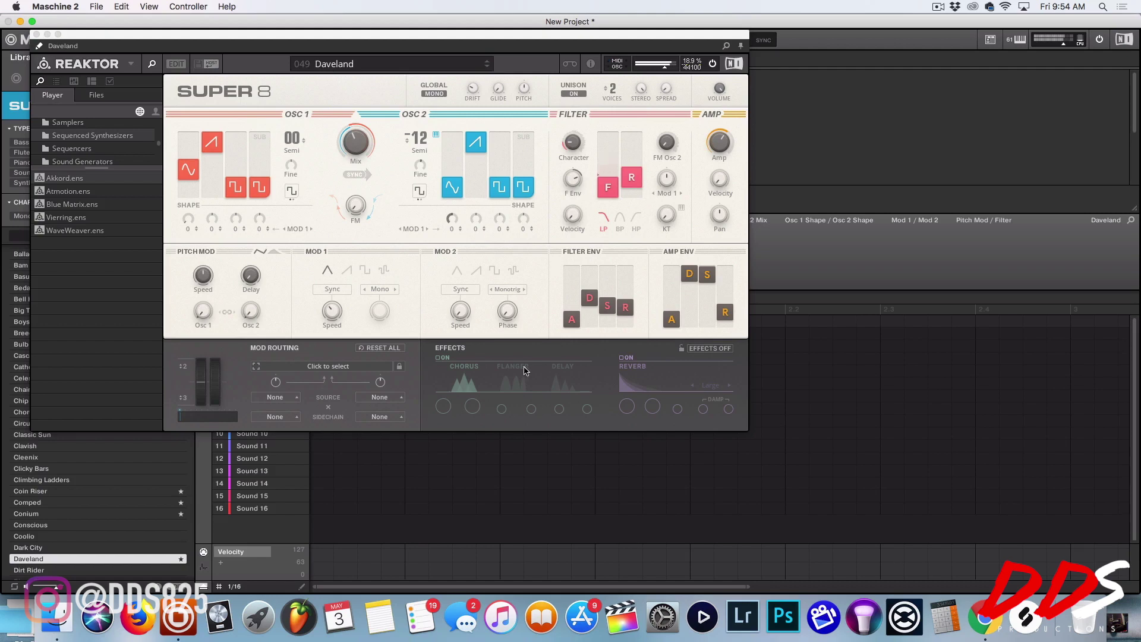
Raise Daveland's Osc 1 and Osc 2 sub levels along with the filter envelope's attack
left_click_drag(260, 186, 258, 107)
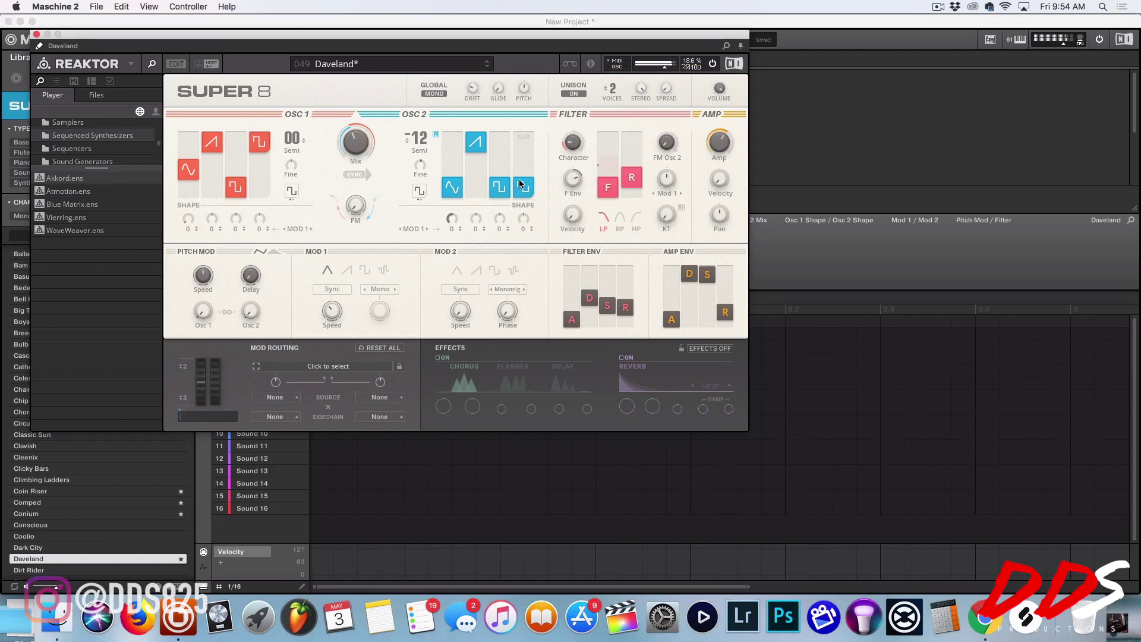
left_click_drag(522, 187, 519, 132)
left_click_drag(571, 319, 567, 271)
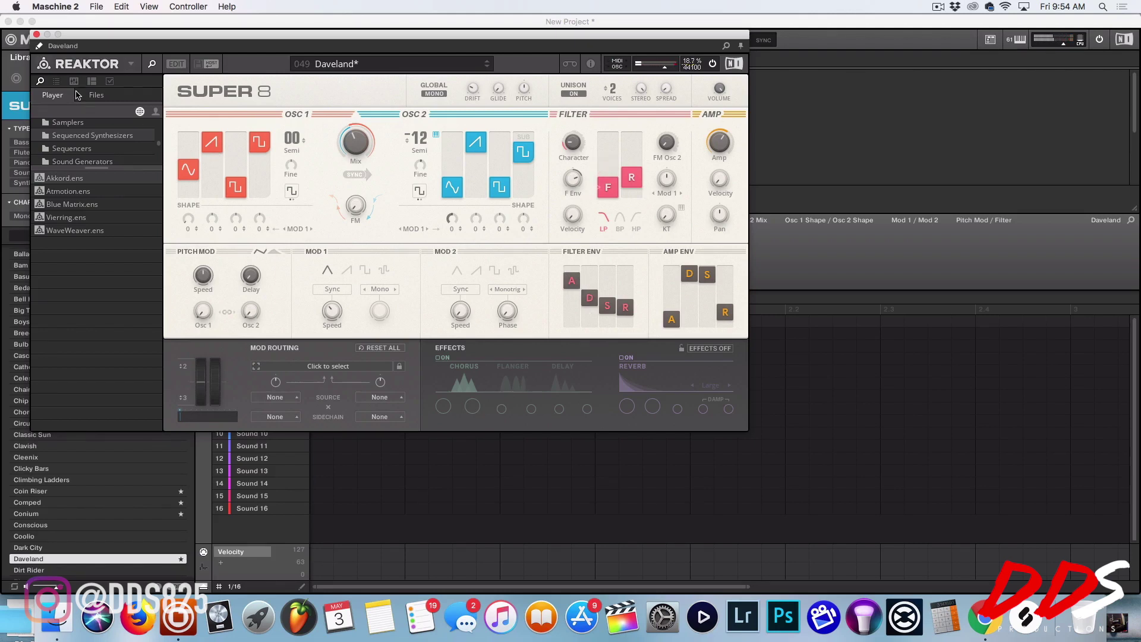
Preview the presets from Dirt Rider to Dream Piano, loading Dream Piano and marking it as a favorite
left_click(53, 572)
left_click(53, 572)
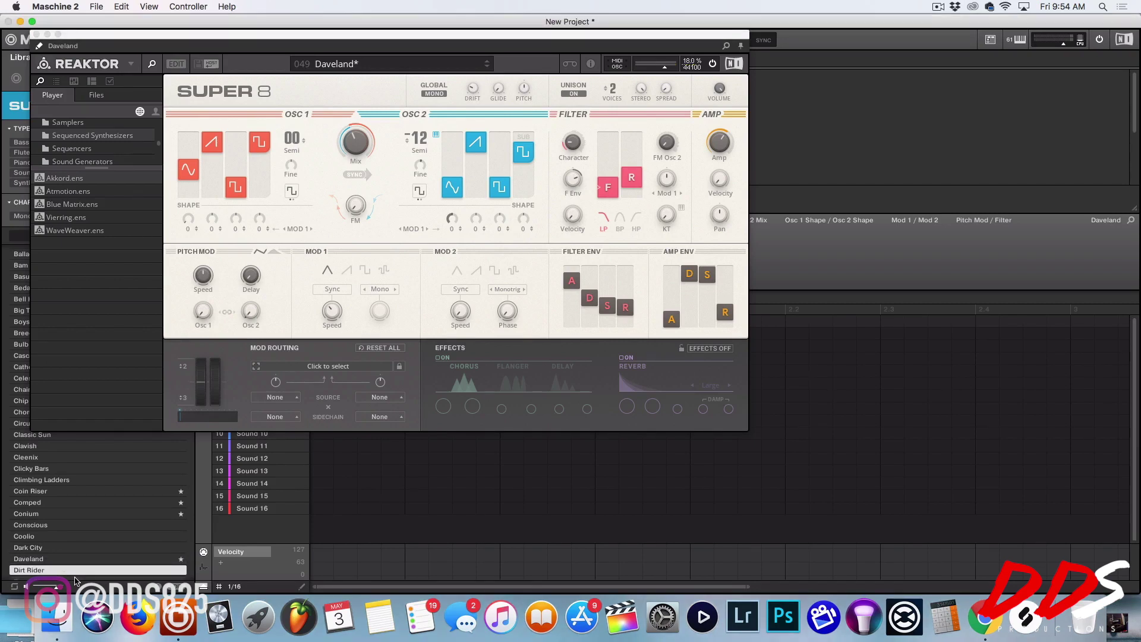
key("Down")
key("Down")
key("Down")
key("Down")
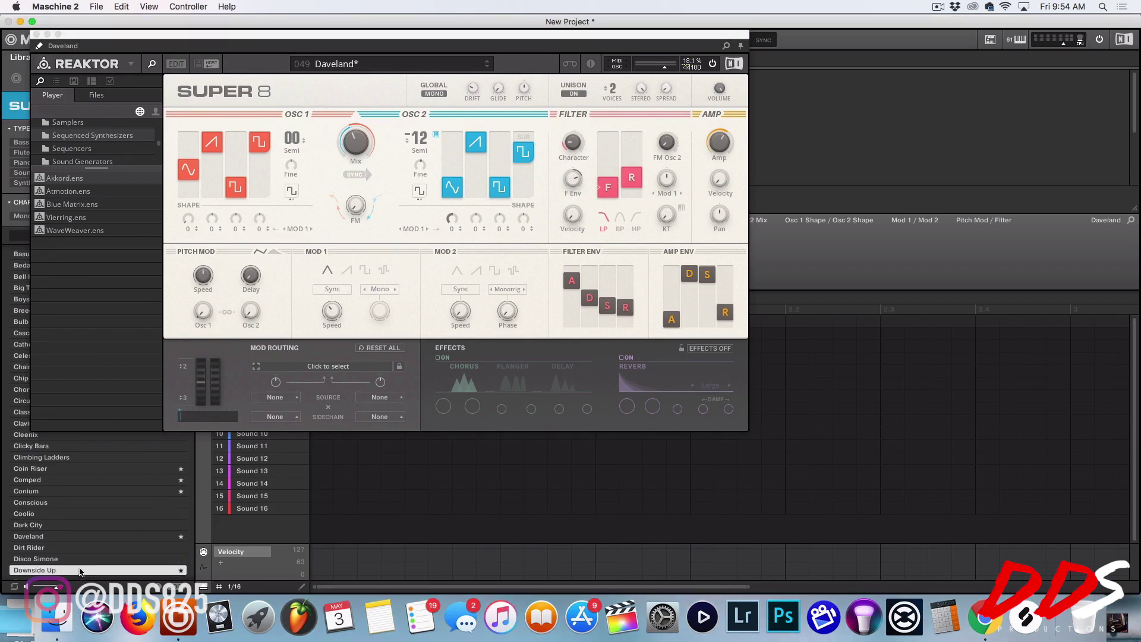
key("Down")
key("Down")
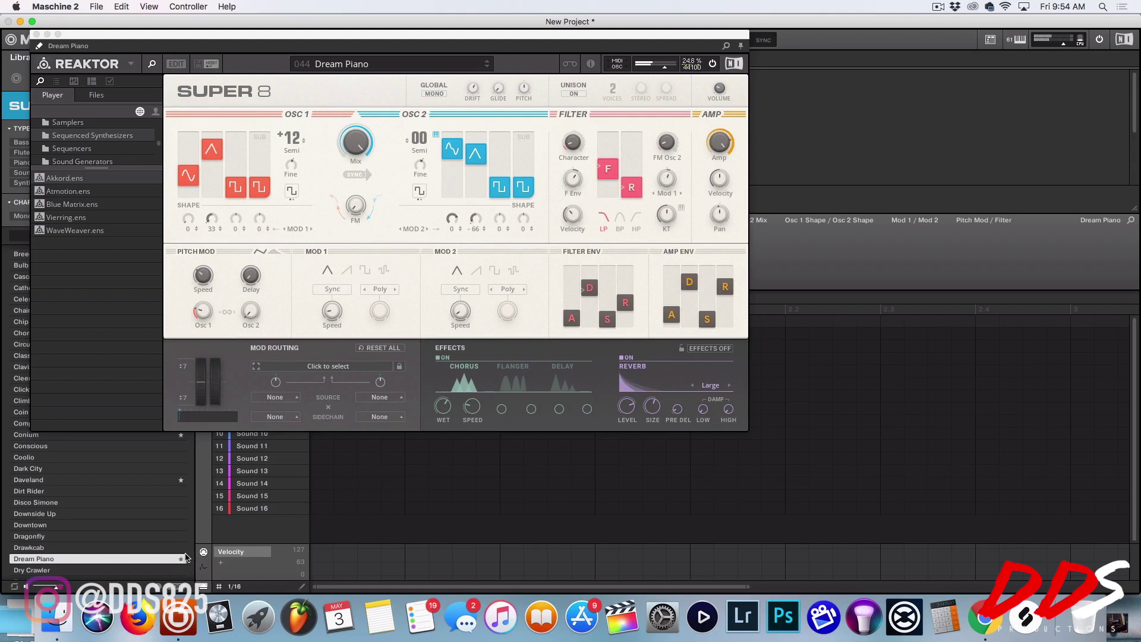
Mark the Dry Crawler preset as a favorite and move on to preview Duchess
left_click(126, 570)
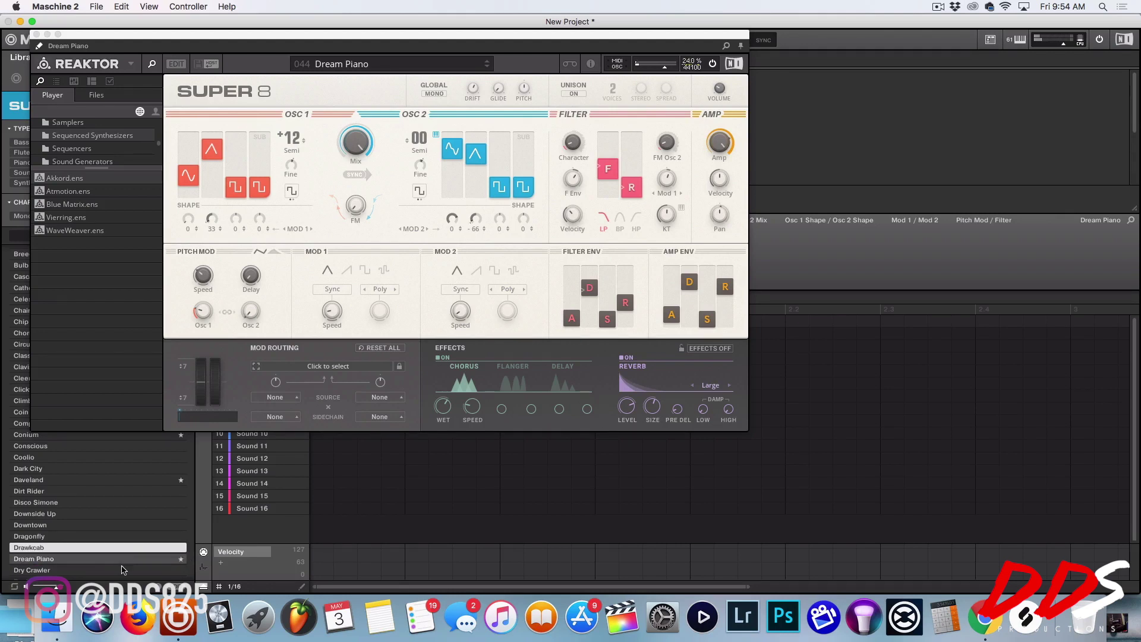
scroll(125, 553, "down", 3)
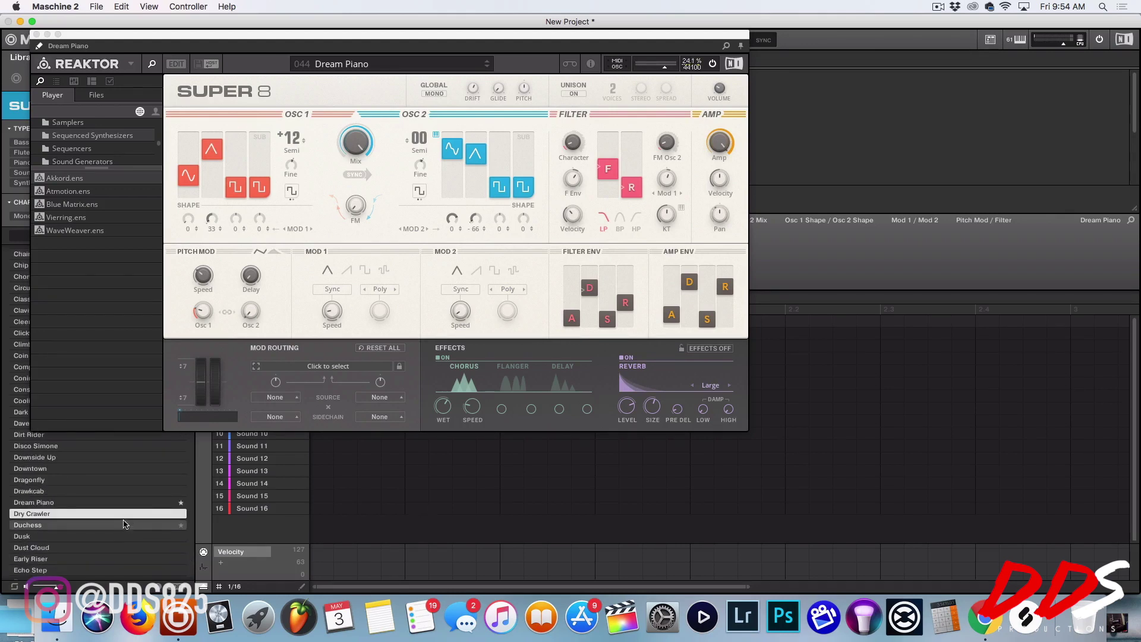
left_click(181, 514)
key("Down")
key("Down")
key("Down")
key("Down")
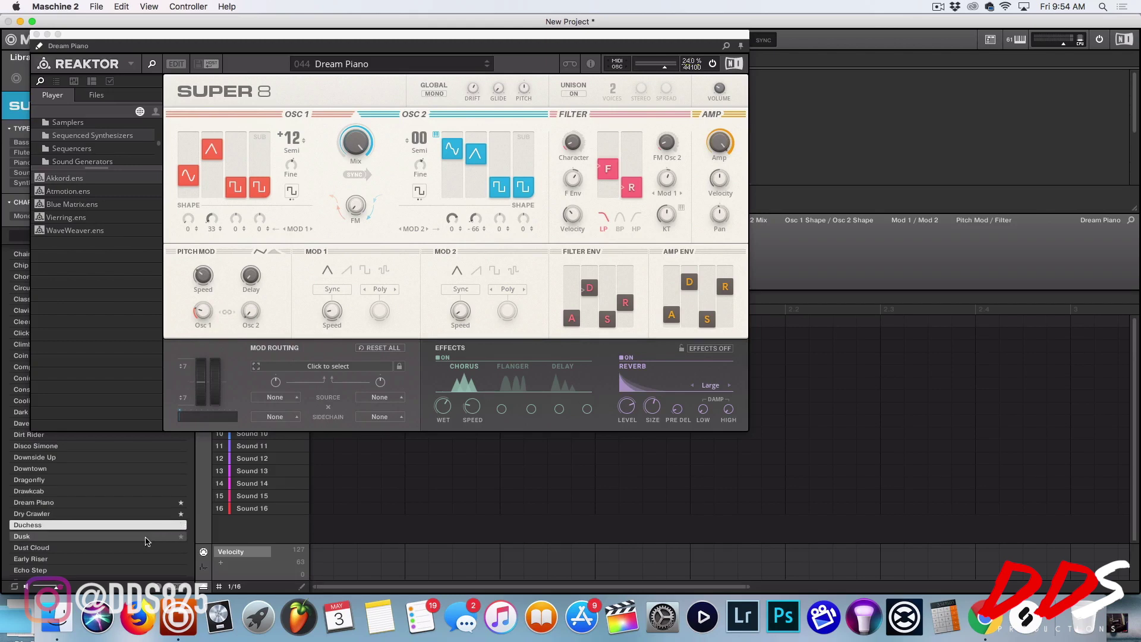
Preview the presets from Echo Step to Fake Delay in the SUPER 8 list
left_click(134, 572)
scroll(141, 560, "down", 3)
left_click(142, 560)
scroll(130, 550, "down", 1)
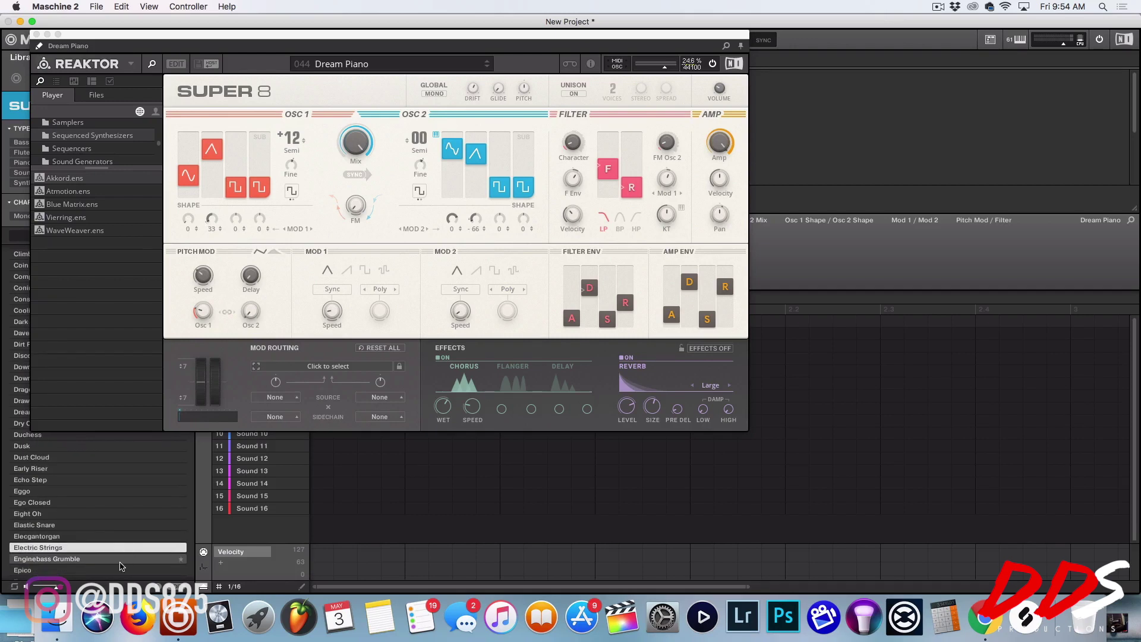
scroll(126, 552, "down", 3)
left_click(126, 558)
left_click(112, 491)
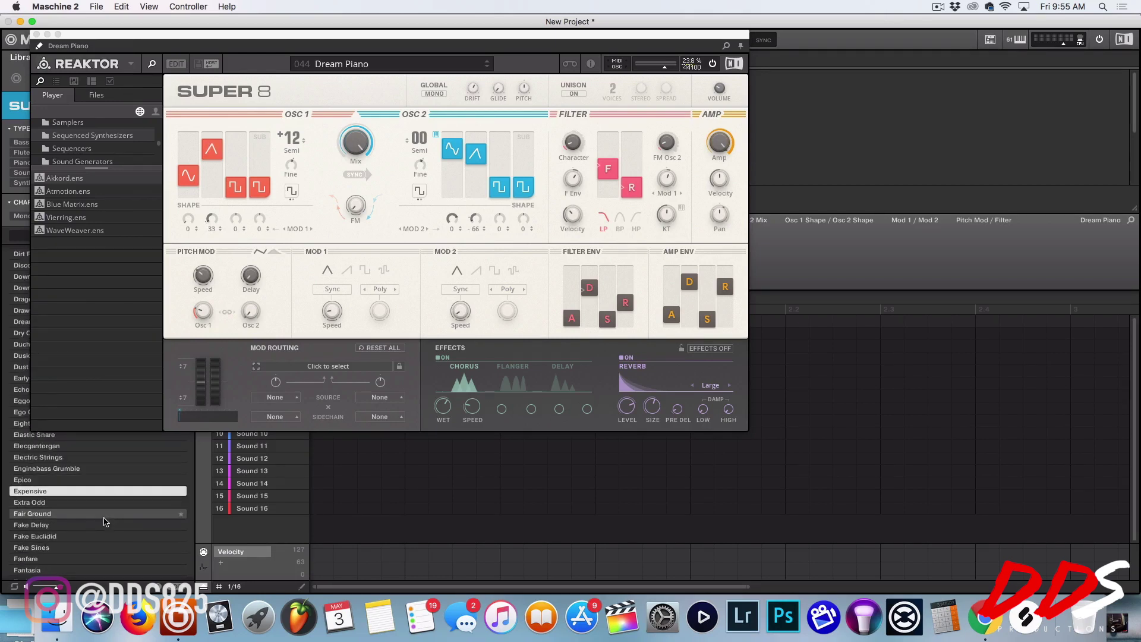
left_click(104, 513)
left_click(108, 525)
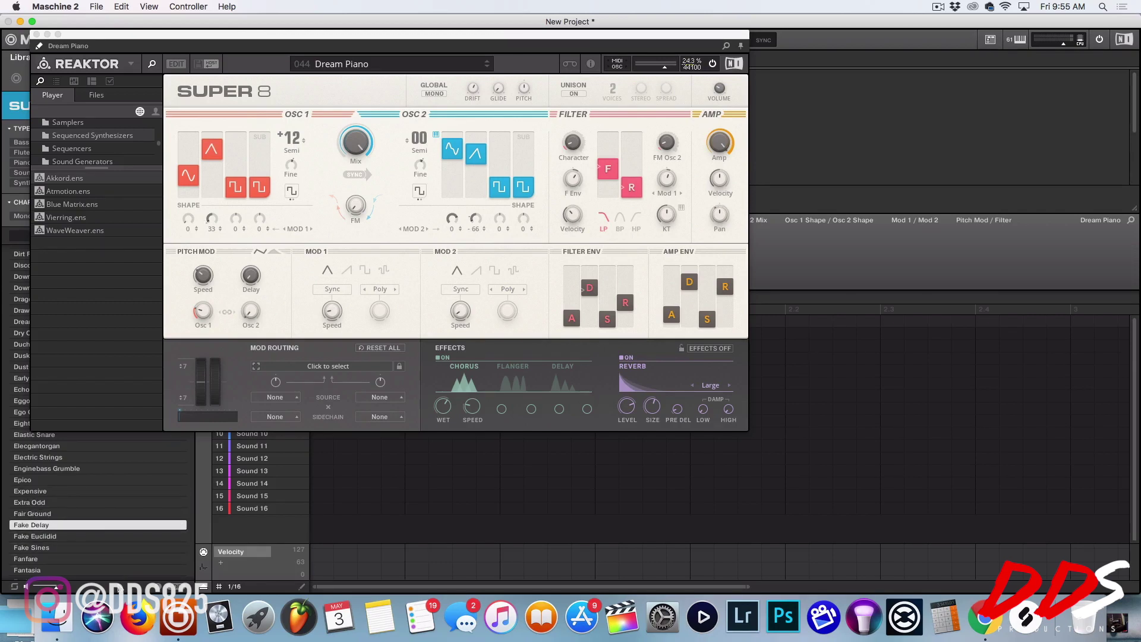
Preview further presets from Fanfare to FM Strings, including Faulty and Flexibell
left_click(90, 559)
scroll(84, 558, "down", 2)
left_click(85, 558)
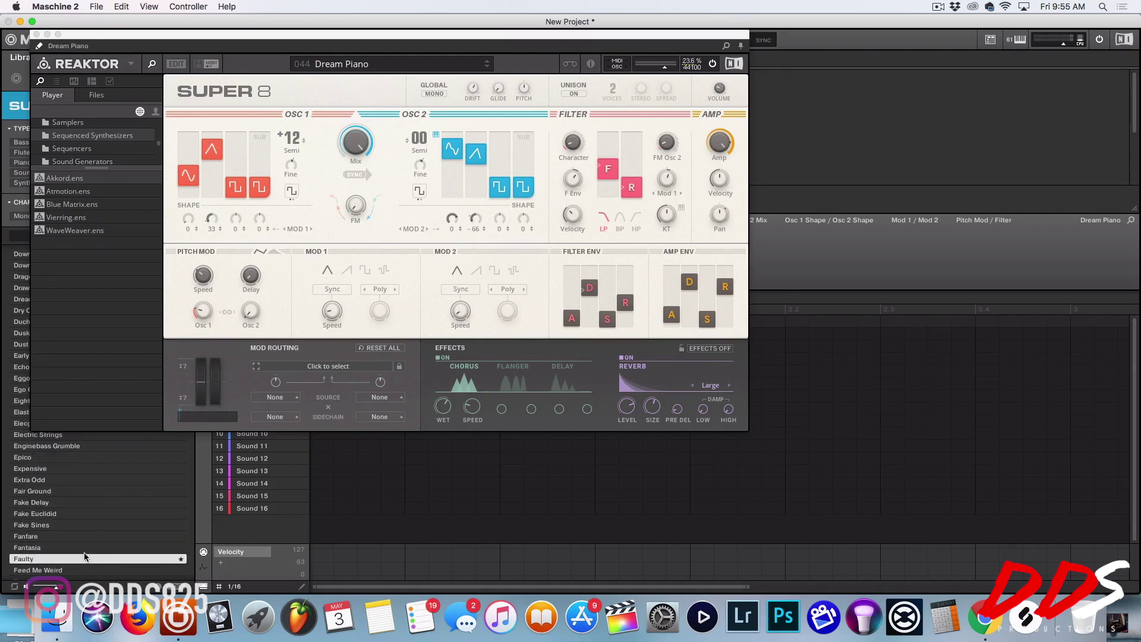
scroll(90, 553, "down", 4)
left_click(89, 536)
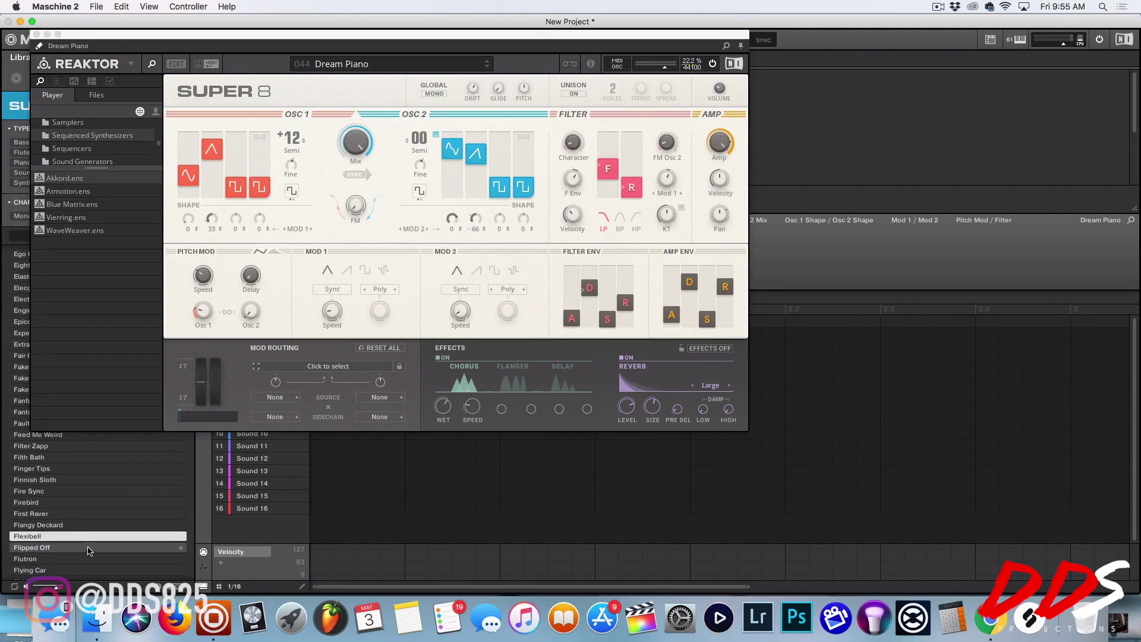
scroll(88, 551, "down", 3)
left_click(86, 547)
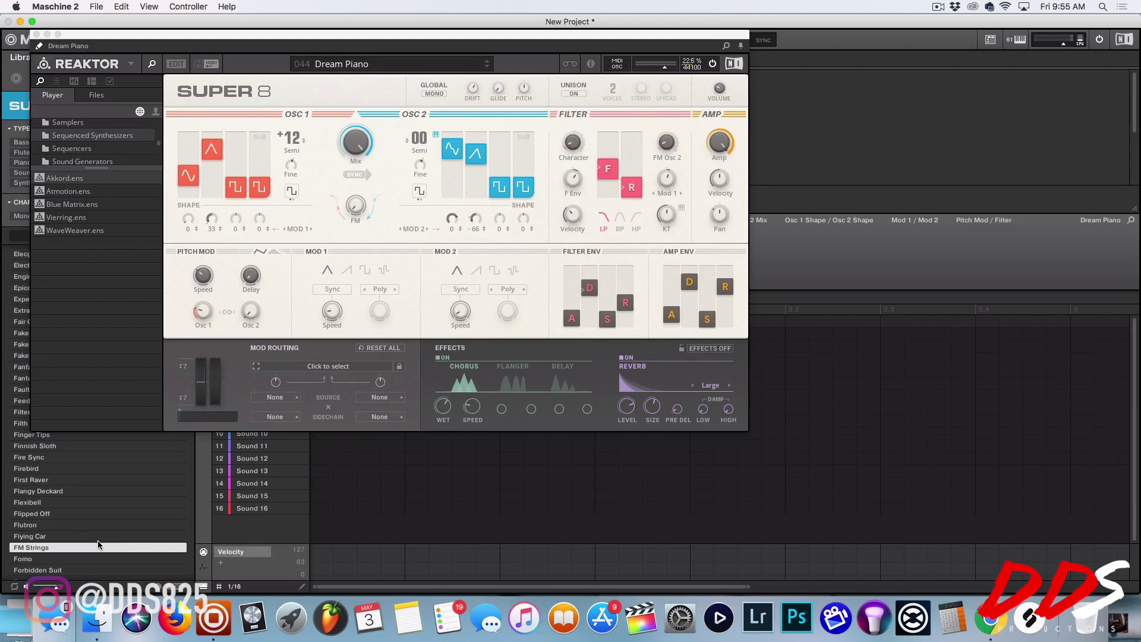
Preview the presets from Fomo to Gamey, marking Gamey as a favorite and loading it
left_click(95, 559)
scroll(98, 553, "down", 4)
left_click(98, 548)
scroll(96, 556, "down", 2)
left_click(94, 560)
left_click(83, 538)
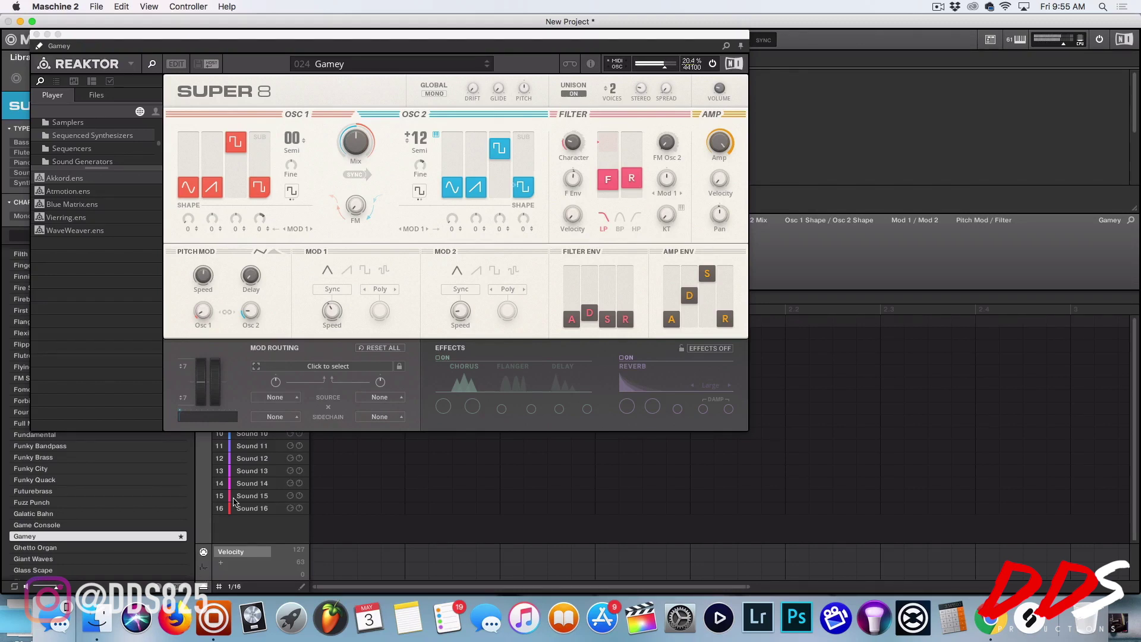
Raise Gamey's filter envelope attack and its Osc 1 sub and saw levels, and lower the Osc 1 pulse level
left_click_drag(560, 319, 574, 253)
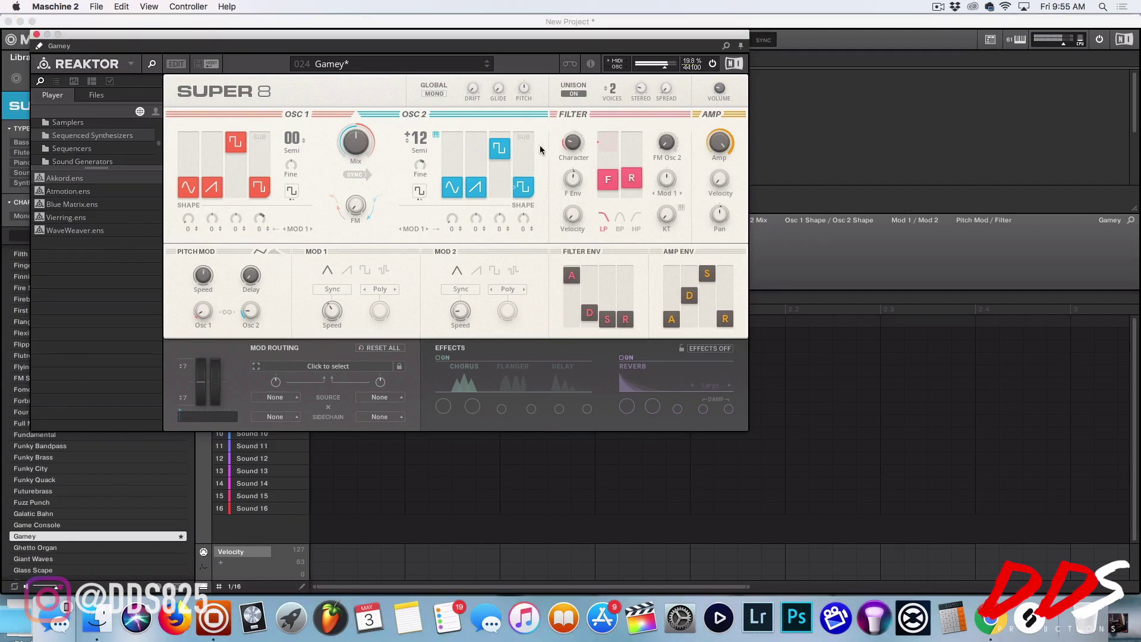
left_click_drag(265, 196, 260, 145)
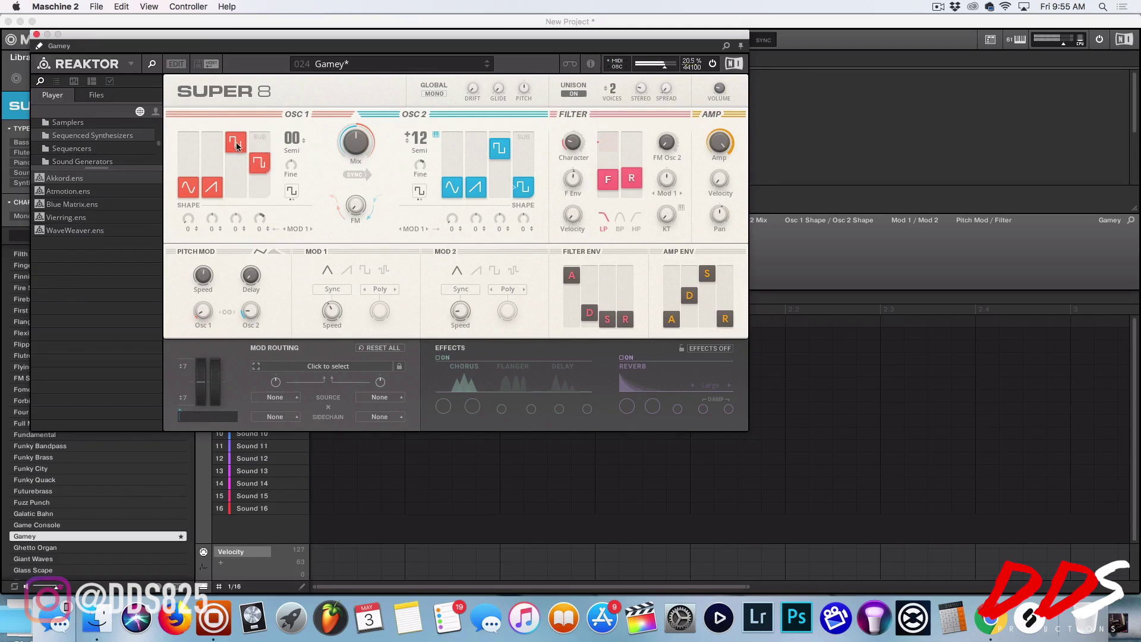
left_click_drag(212, 174, 226, 91)
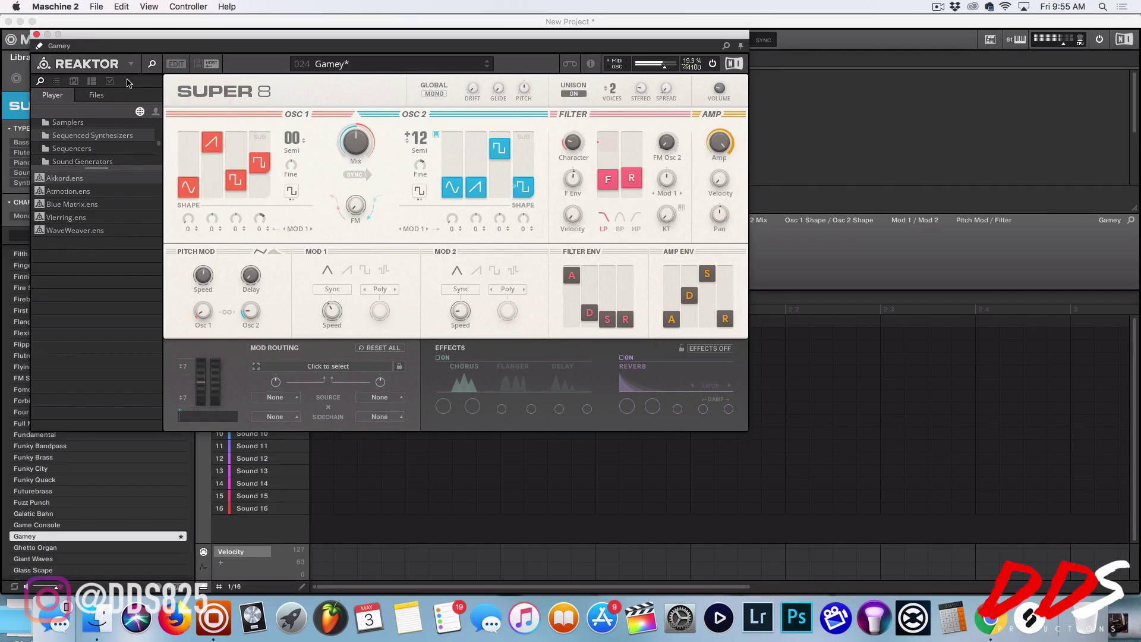
Preview the presets from Ghetto Organ onward, marking Glassforming as a favorite and loading it
left_click(132, 544)
key("Down")
key("Down")
key("Down")
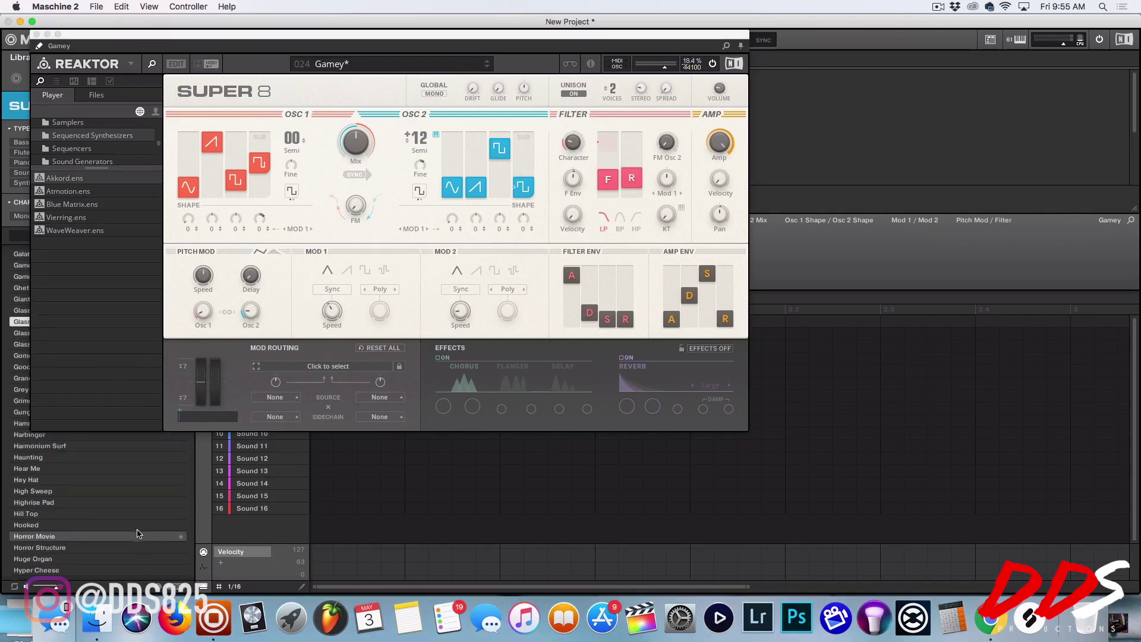
scroll(136, 535, "down", 5)
key("Down")
key("Down")
key("Up")
scroll(128, 523, "up", 4)
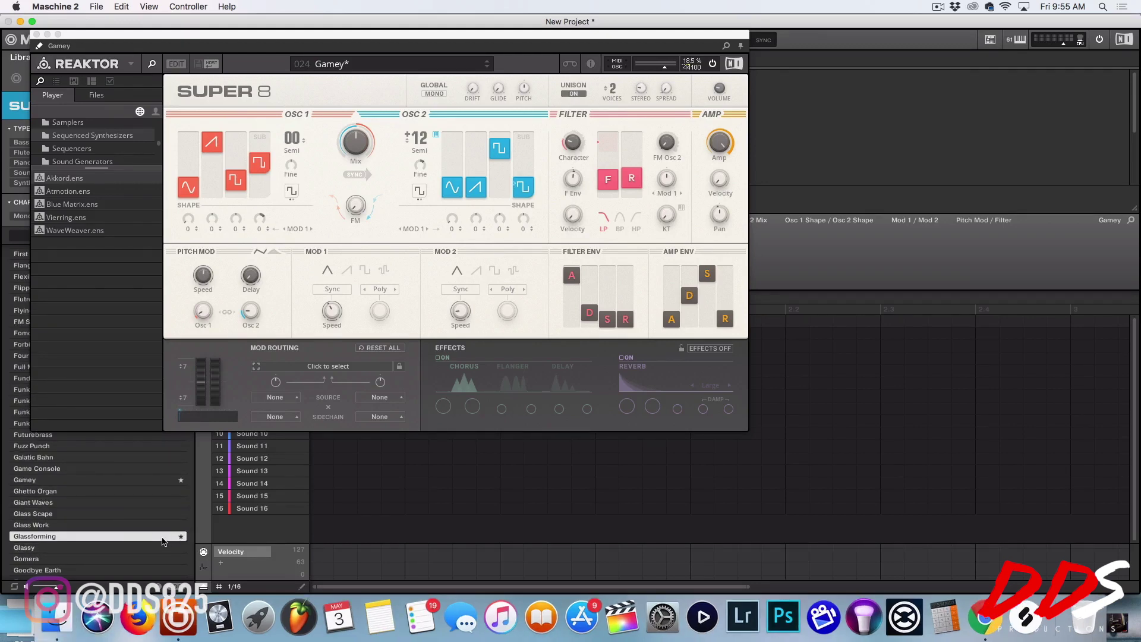
left_click(164, 541)
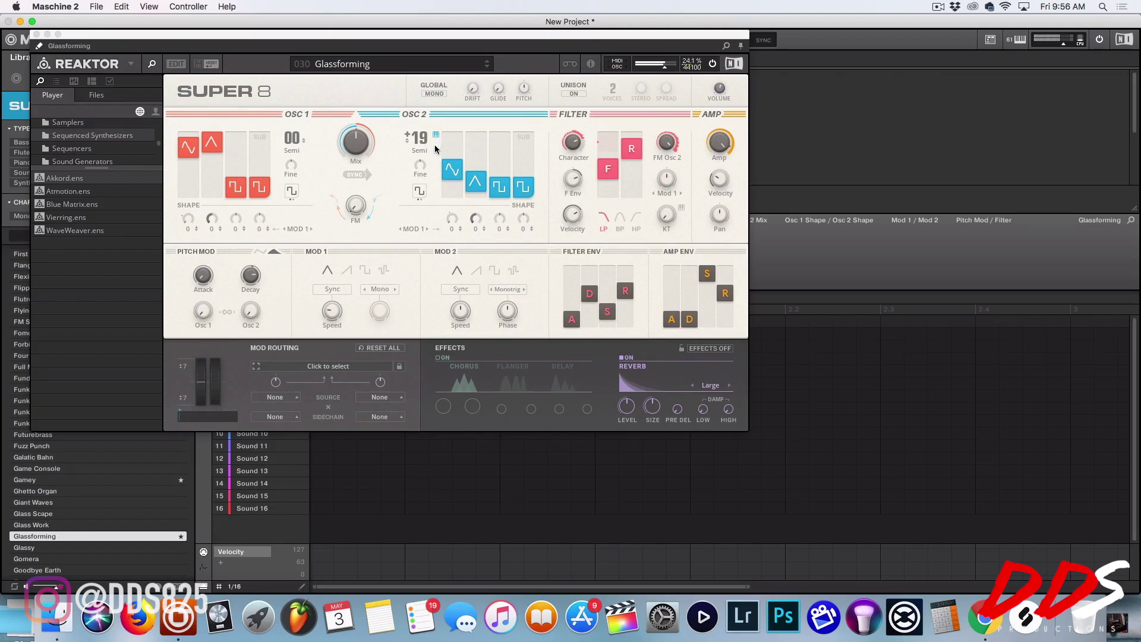
Load Gomera as a favorite, record a pattern with it, and close the plug-in interface
left_click(86, 560)
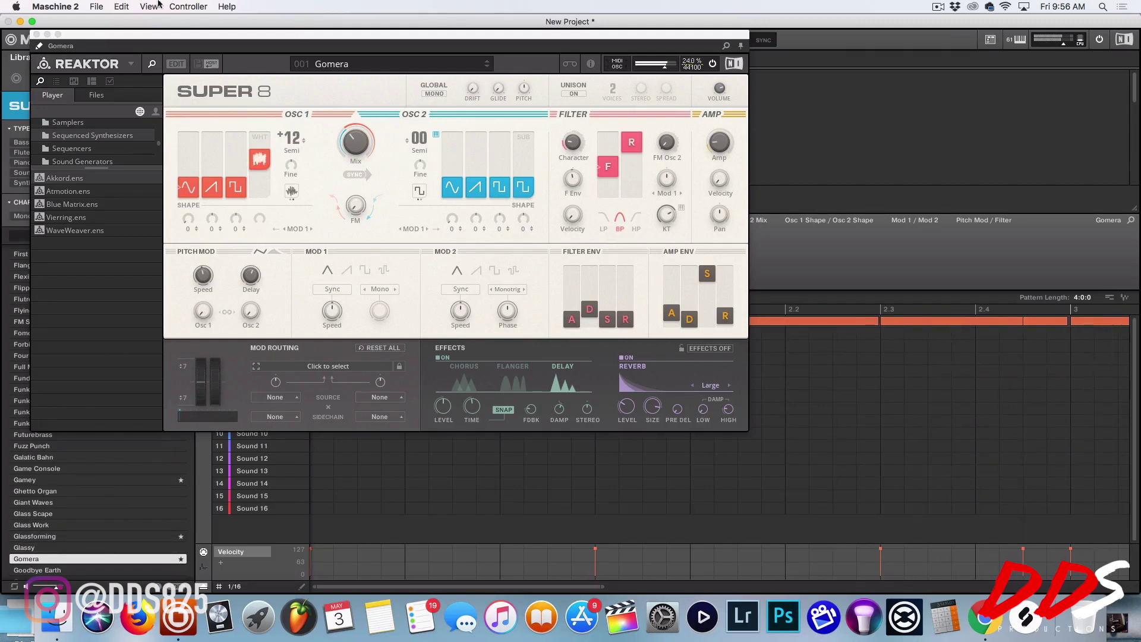
left_click(37, 34)
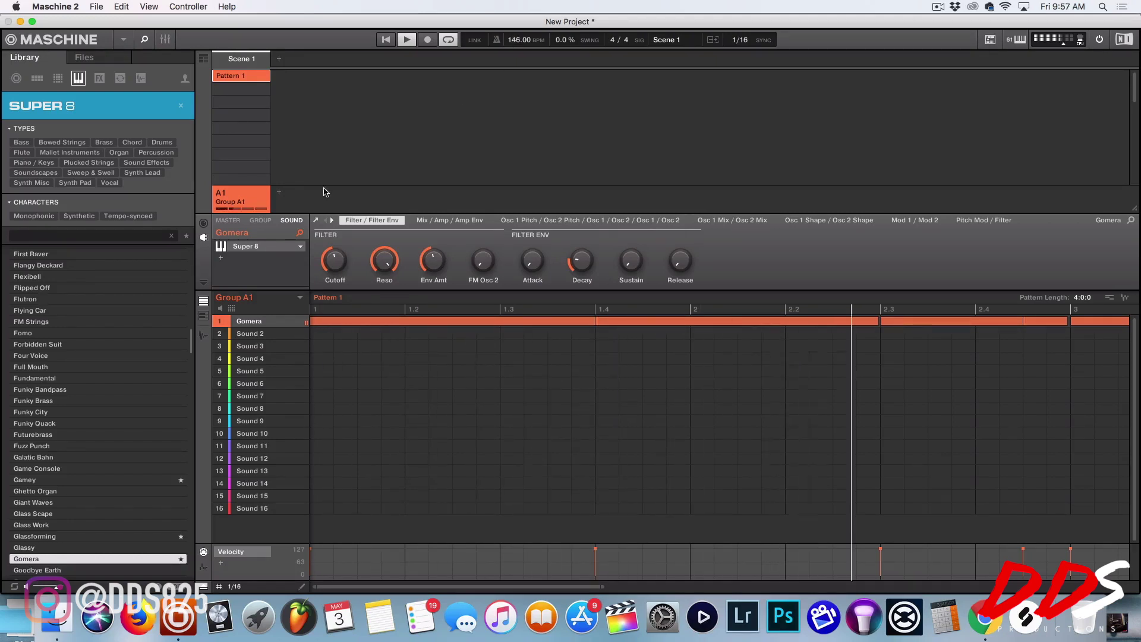
Add a second group and show only the favorite SUPER 8 presets
left_click(279, 191)
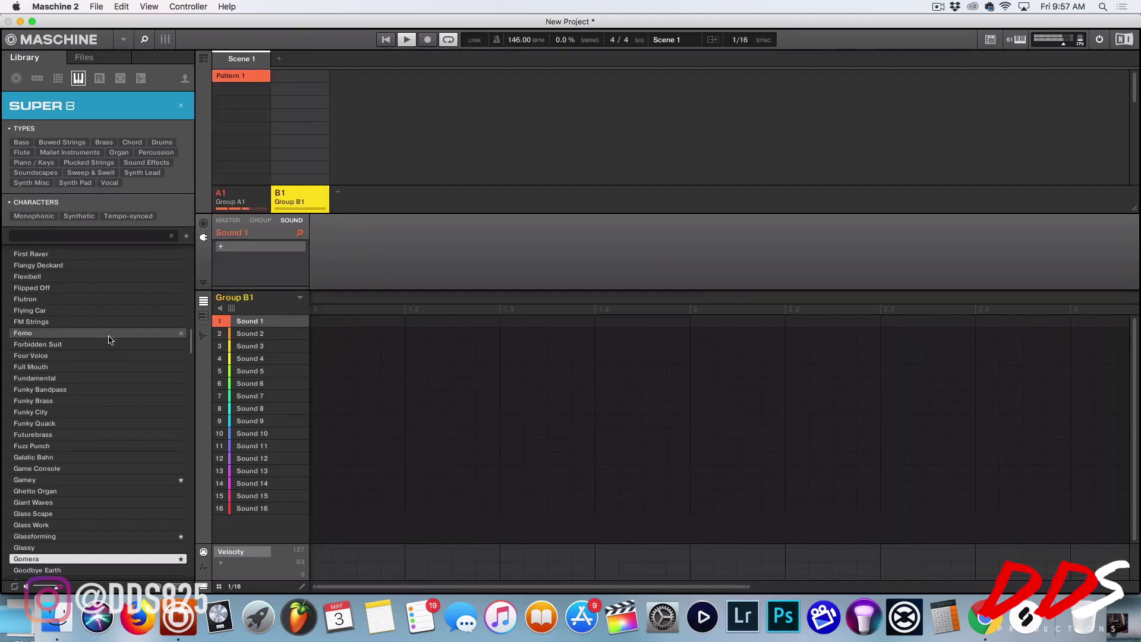
left_click(186, 235)
Audition favorites such as Abrupt and Soft Sine, then load Sub System in Group B1 and record a pattern with it
left_click(82, 276)
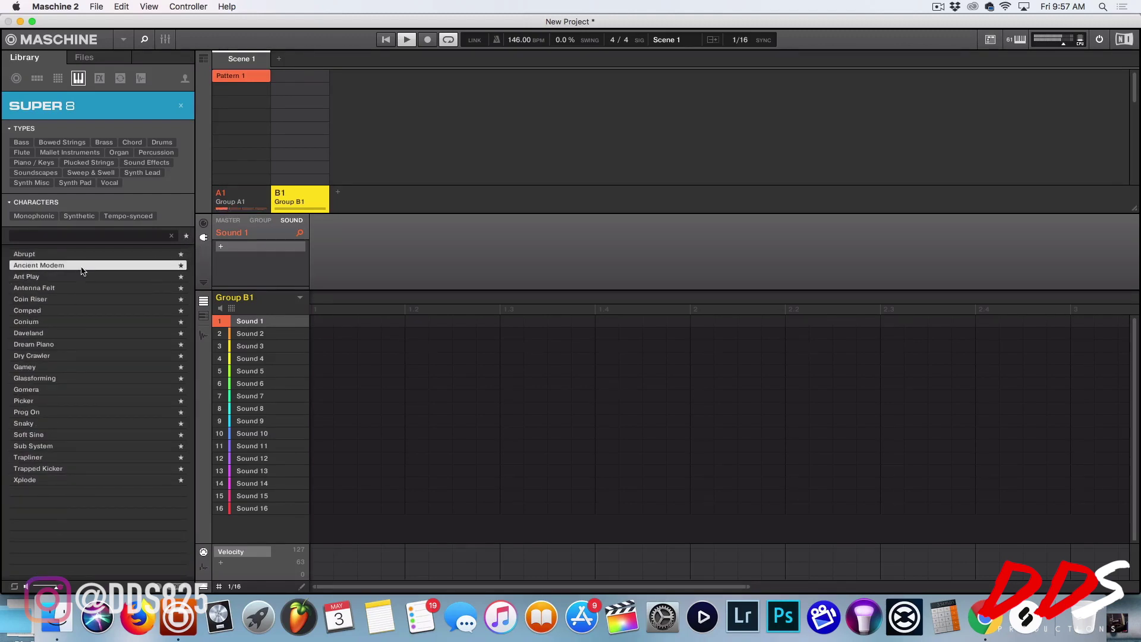
left_click(69, 255)
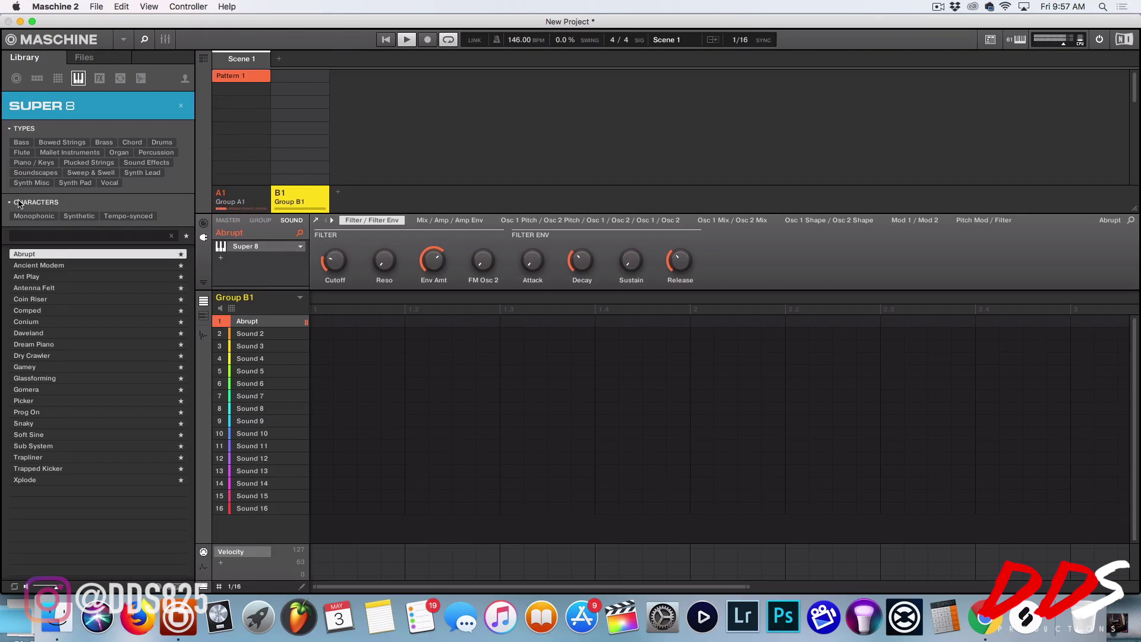
left_click(53, 435)
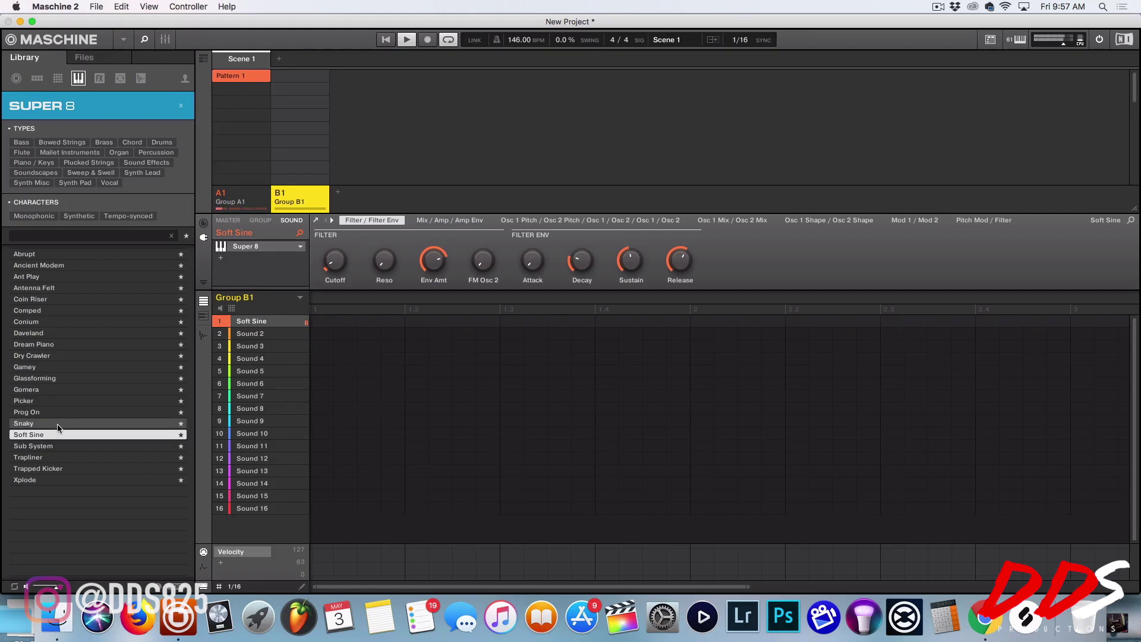
left_click(56, 457)
left_click(55, 447)
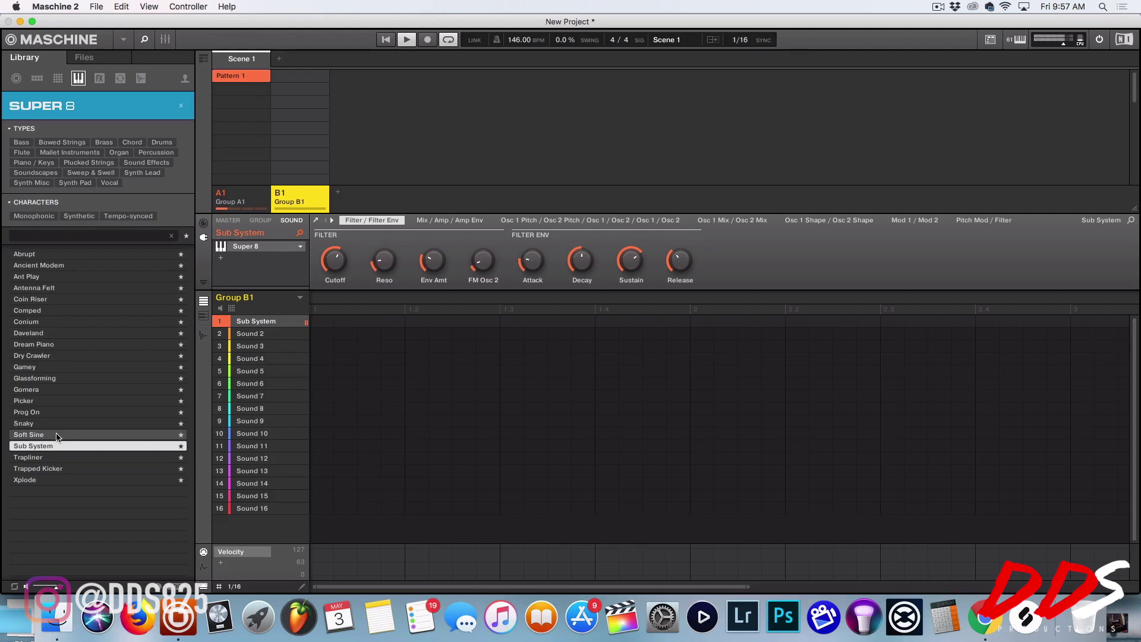
key("super+r")
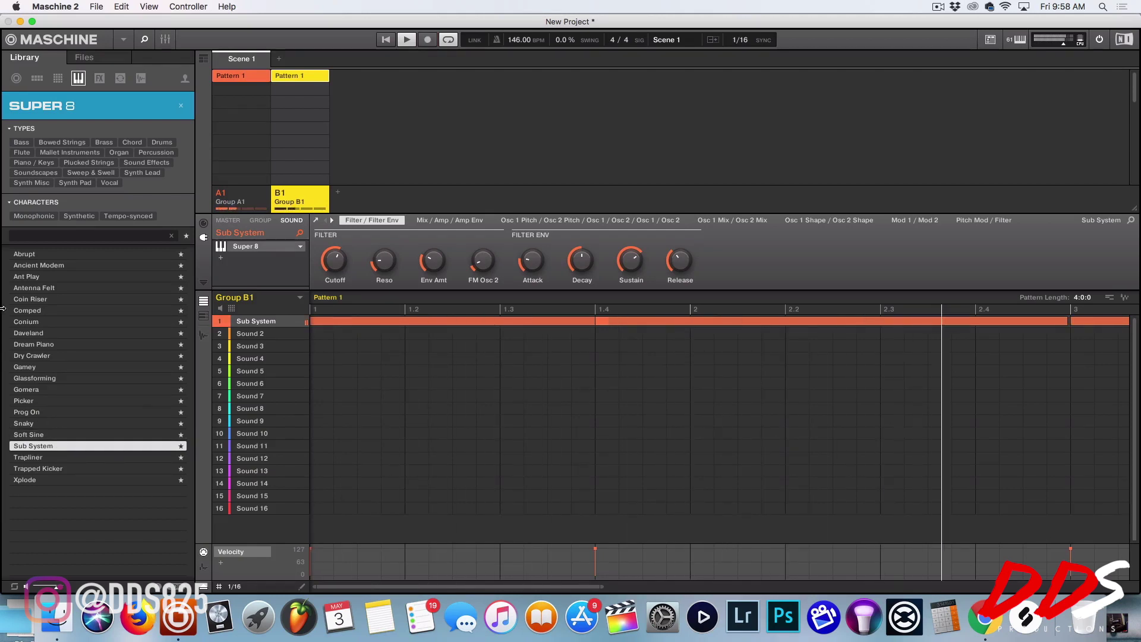
Find the Dope Drums v2 kit among the user groups and load it into a new third group
left_click(36, 78)
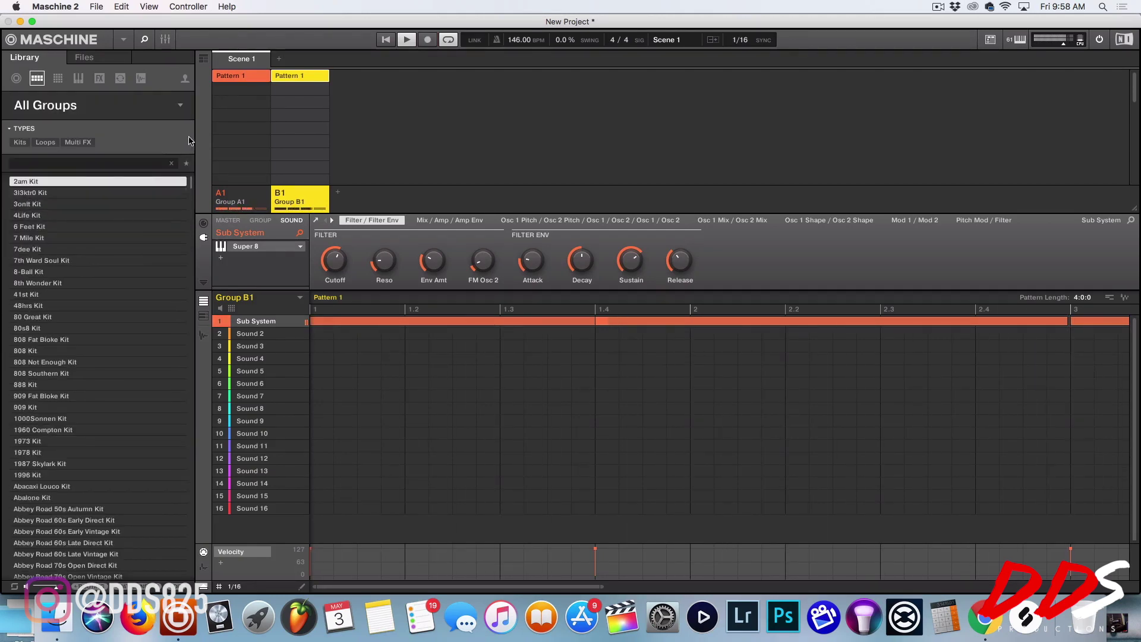
left_click(185, 80)
scroll(95, 505, "down", 15)
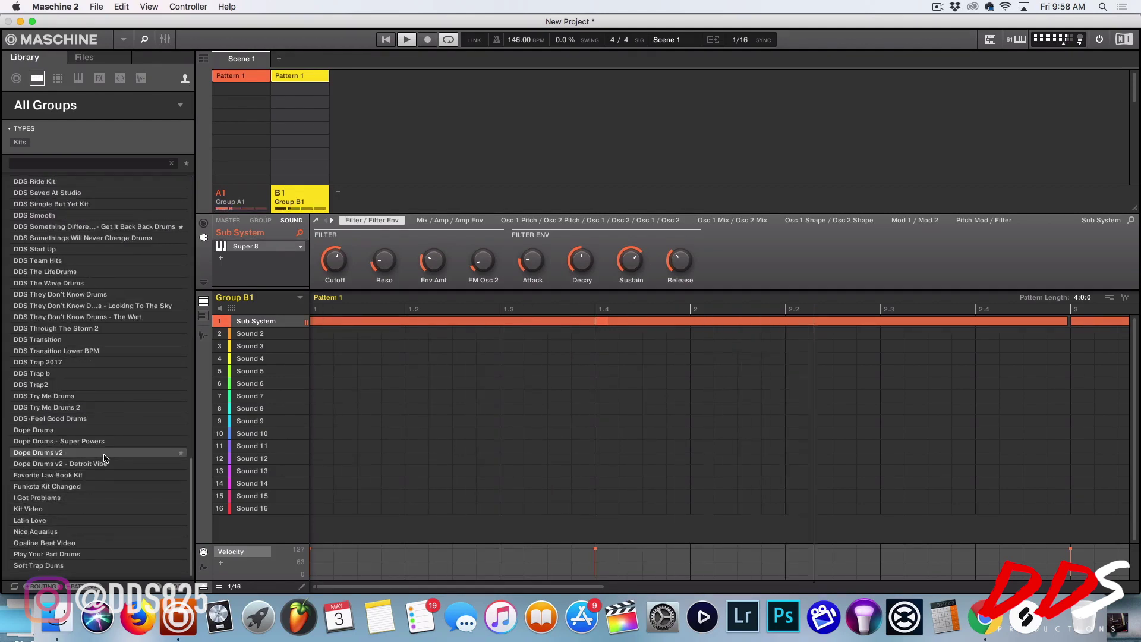
left_click(87, 452)
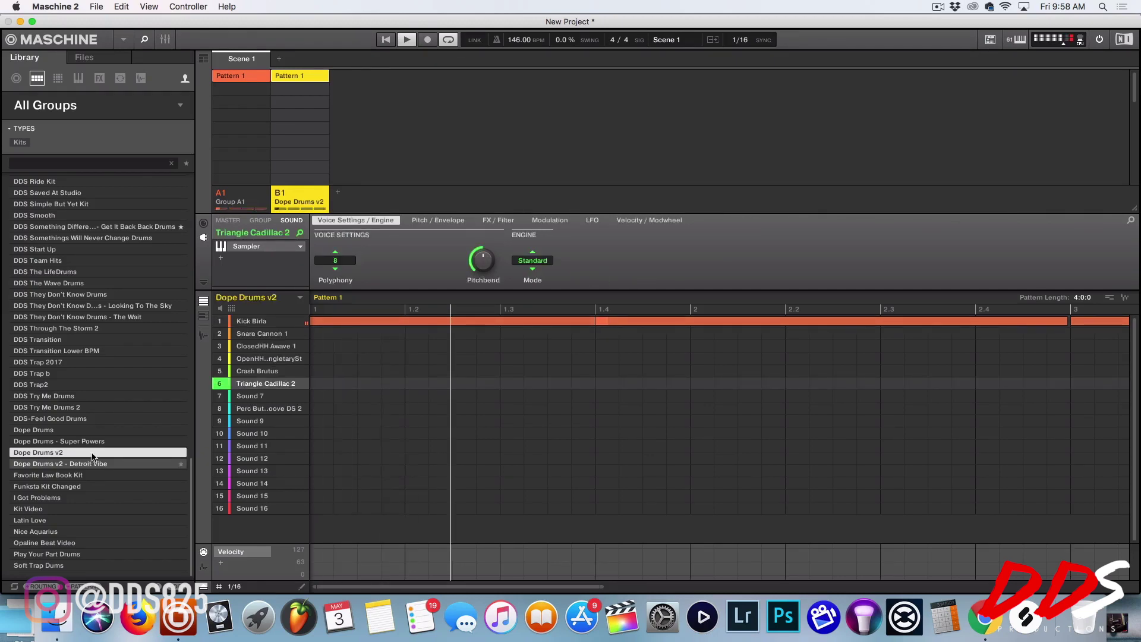
key("super+z")
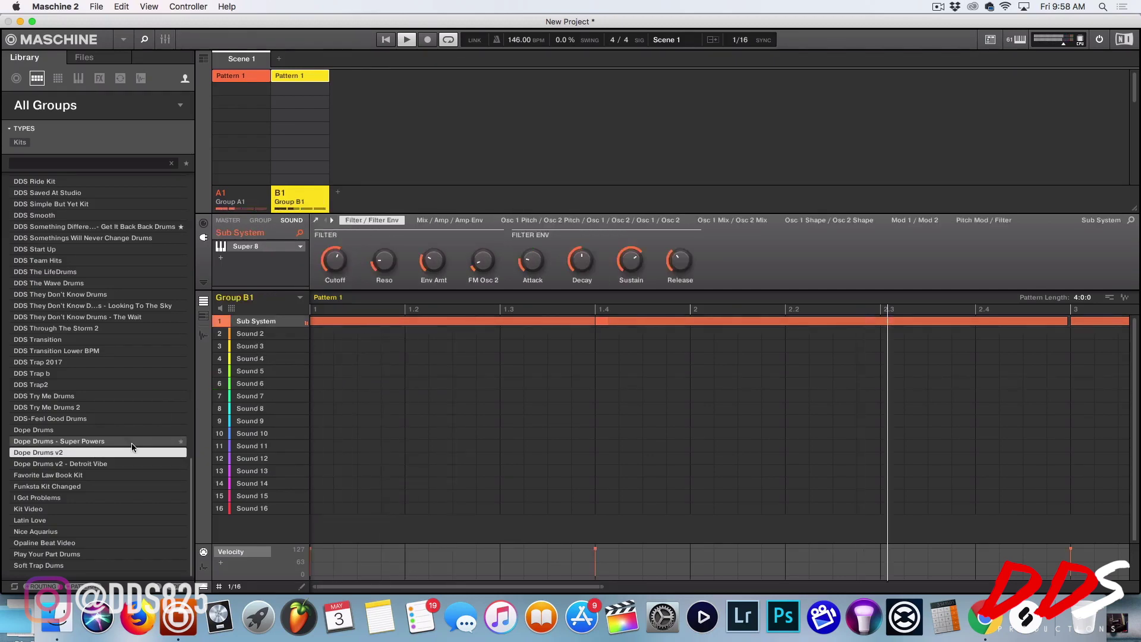
left_click(338, 192)
left_click_drag(107, 454, 355, 196)
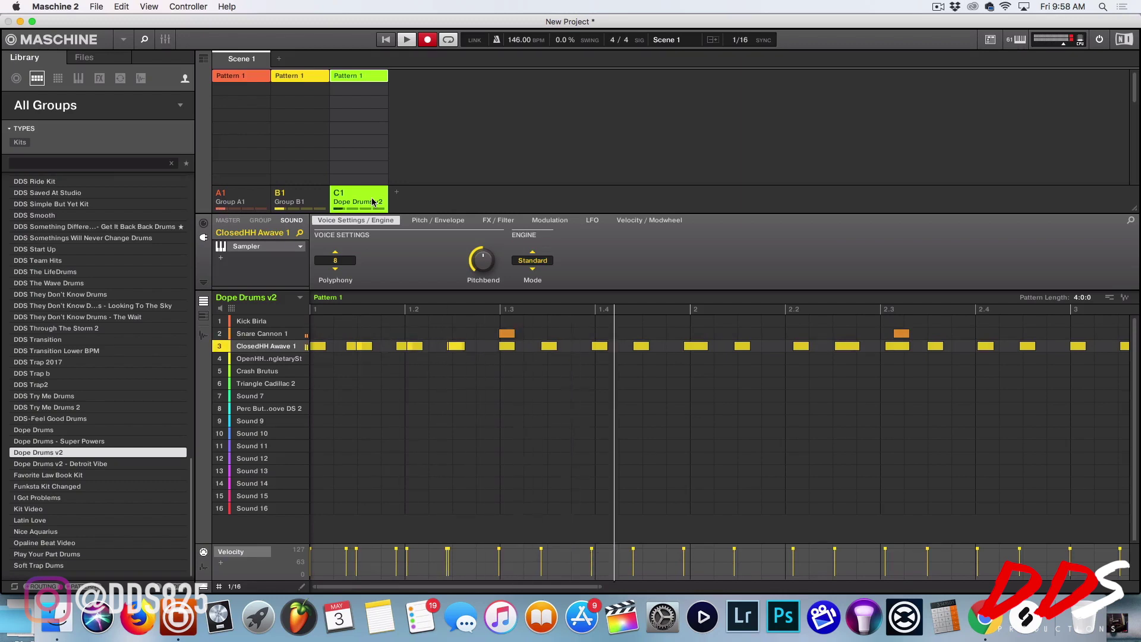
Quantize the recorded snare and closed hi-hat notes, and move the second snare hit onto beat 2.3
key("super+z")
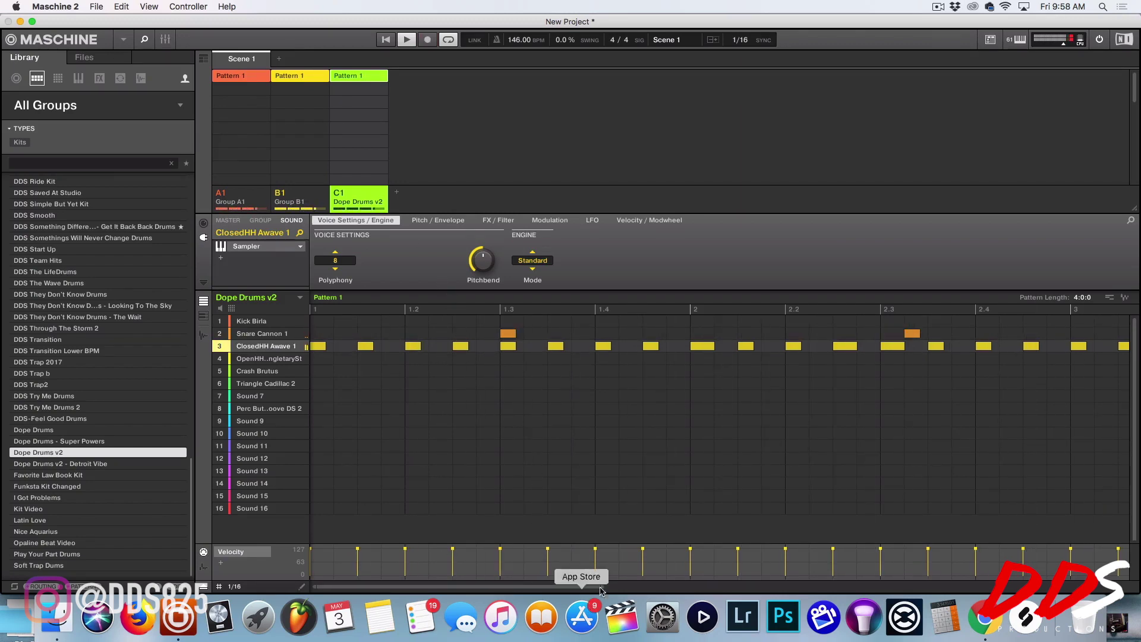
left_click_drag(603, 587, 819, 559)
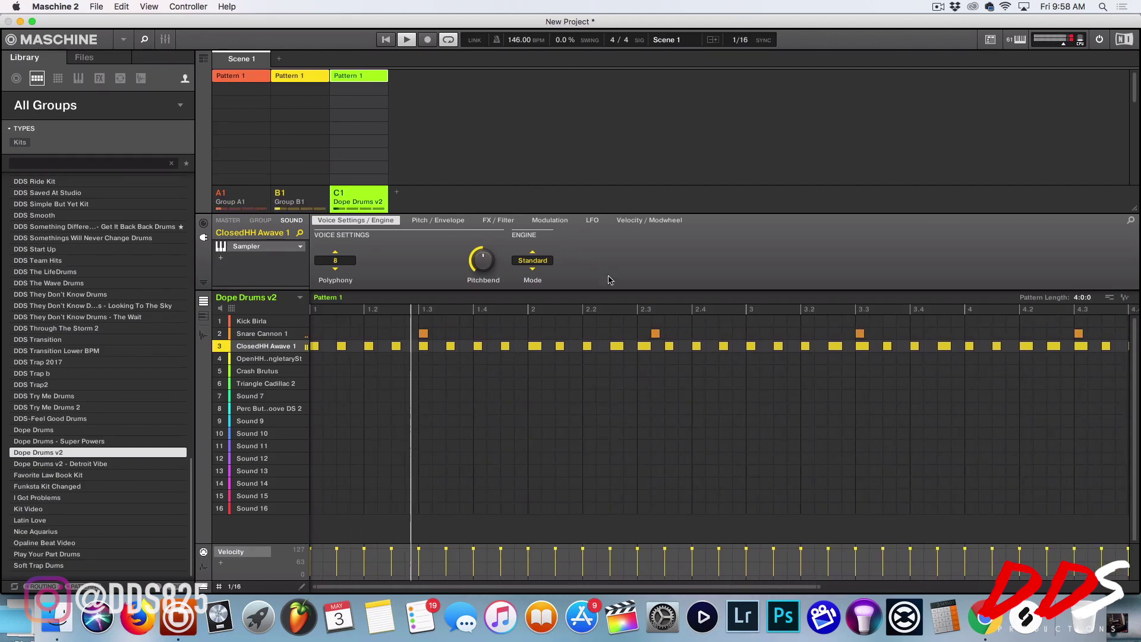
left_click(649, 333)
left_click_drag(646, 333, 633, 333)
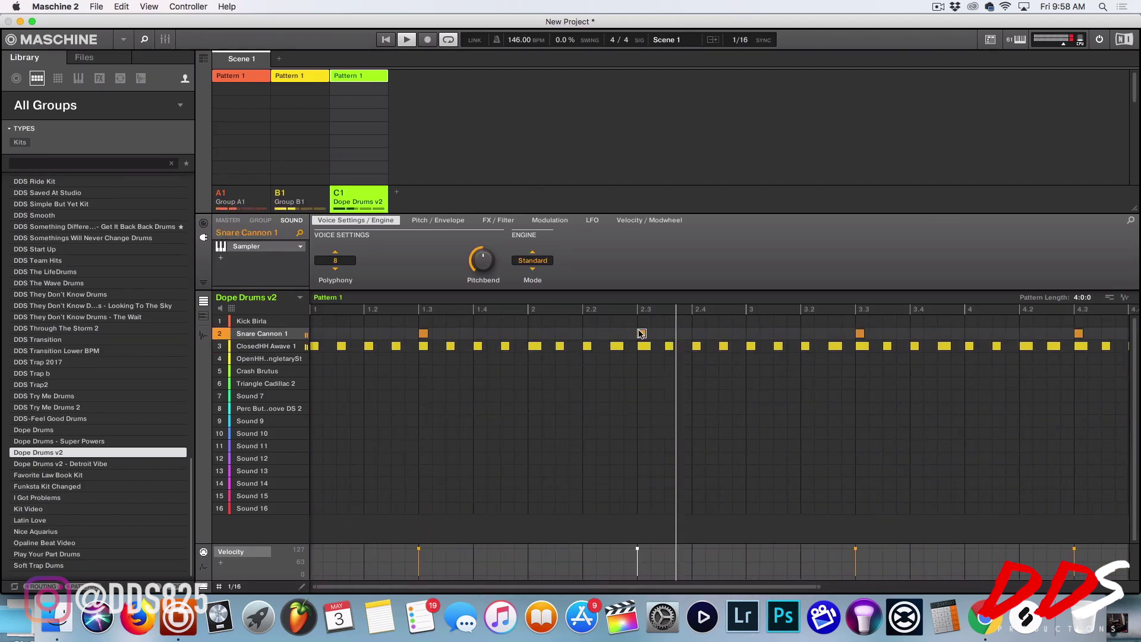
left_click(645, 372)
left_click(630, 346)
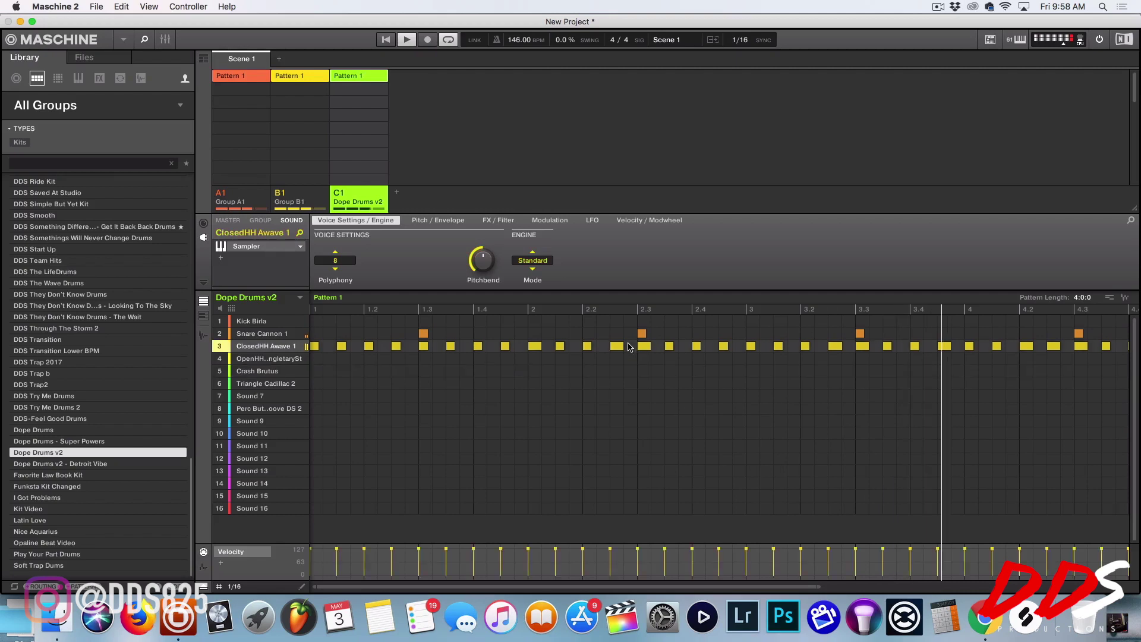
key("space")
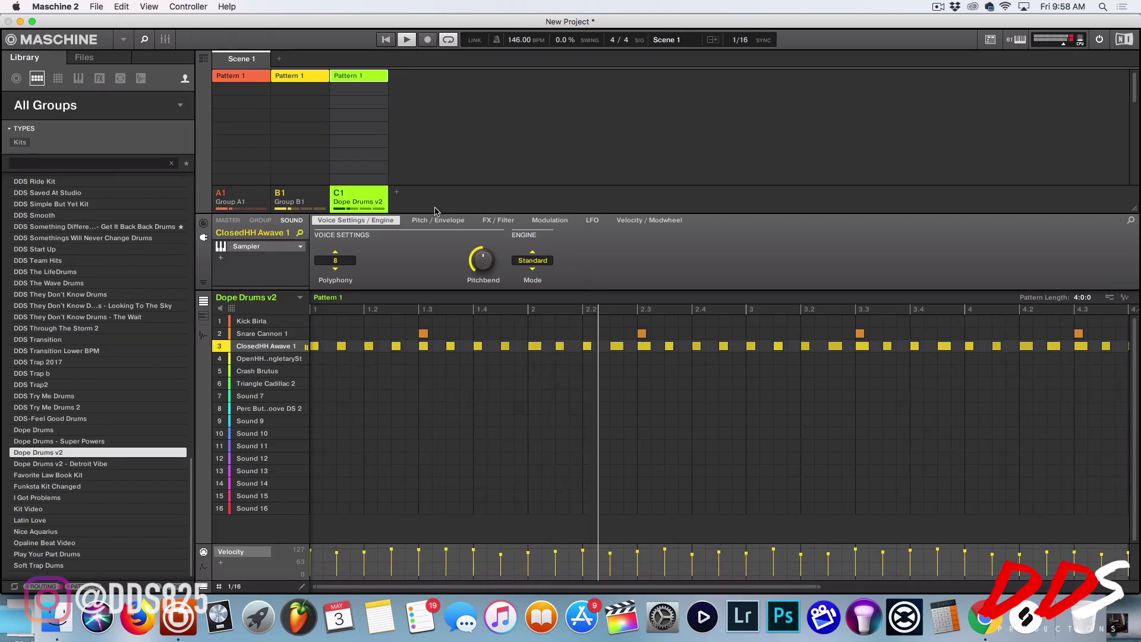
Duplicate the drum pattern as Pattern 2, record Kick Birla hits into it, and quantize them
key("super+d")
key("super+r")
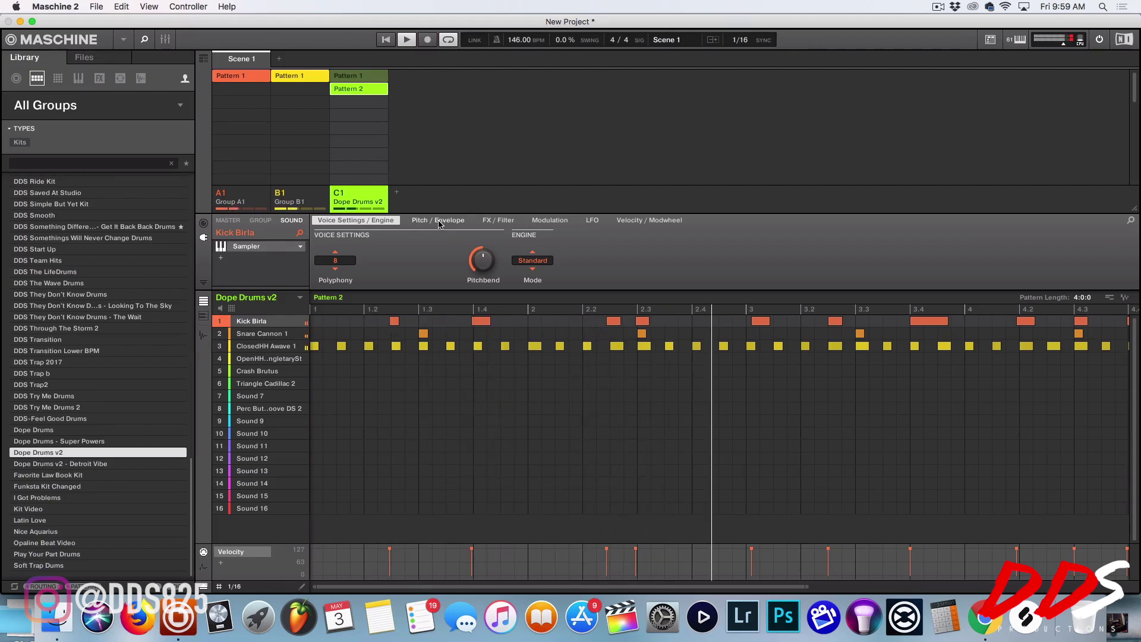
key("super+a")
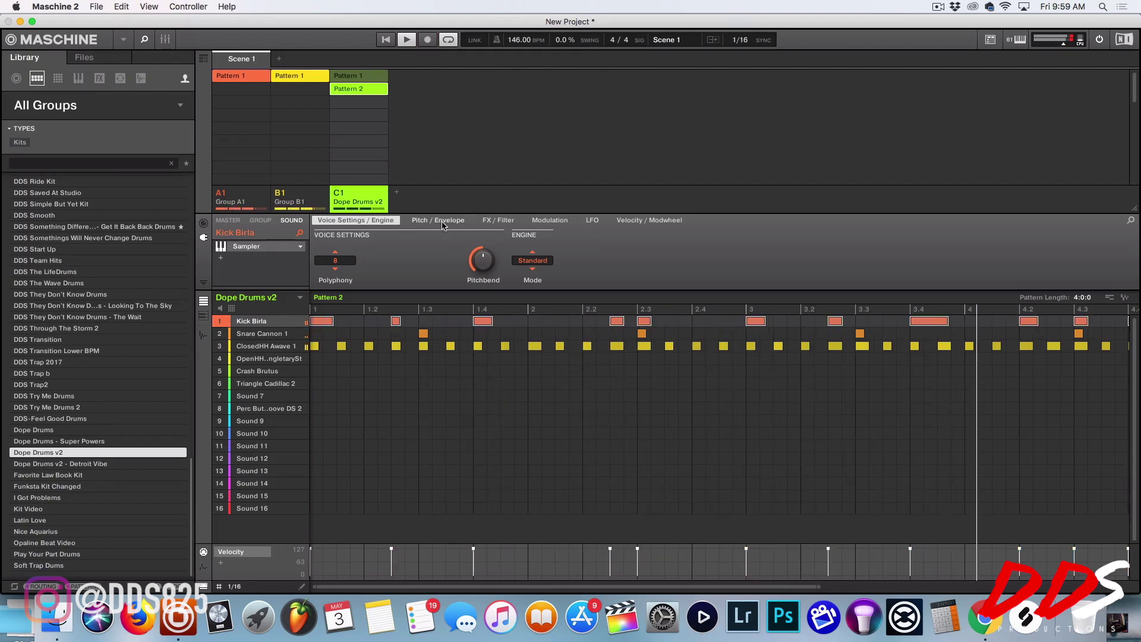
key("super+u")
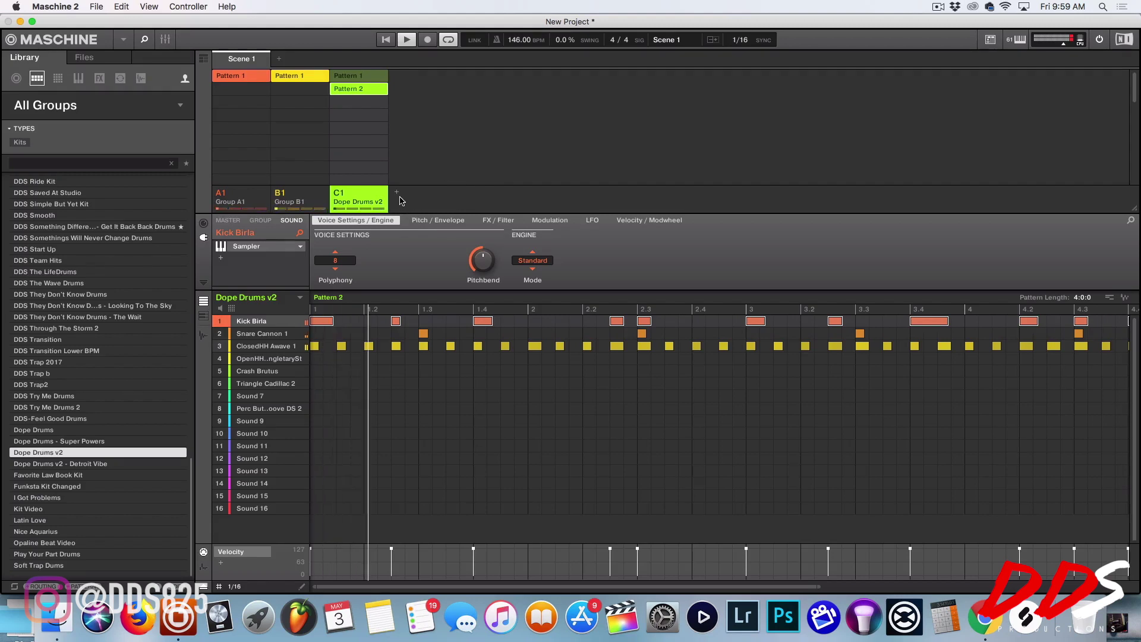
Add a fourth group and switch the library from groups to the favorited SUPER 8 instrument presets
left_click(397, 192)
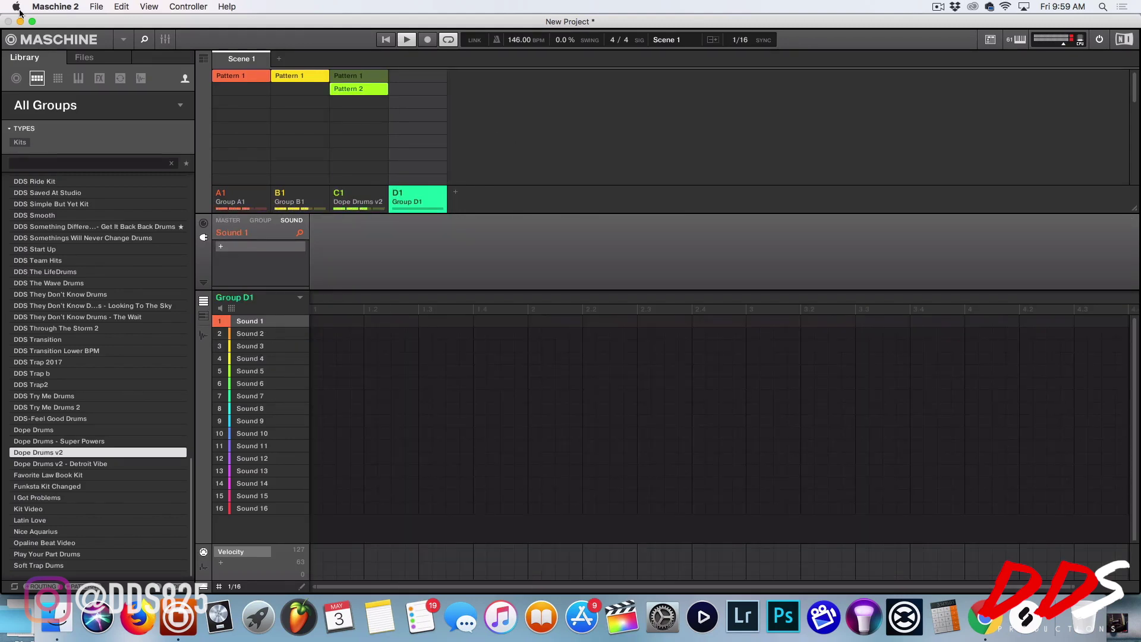
left_click(76, 80)
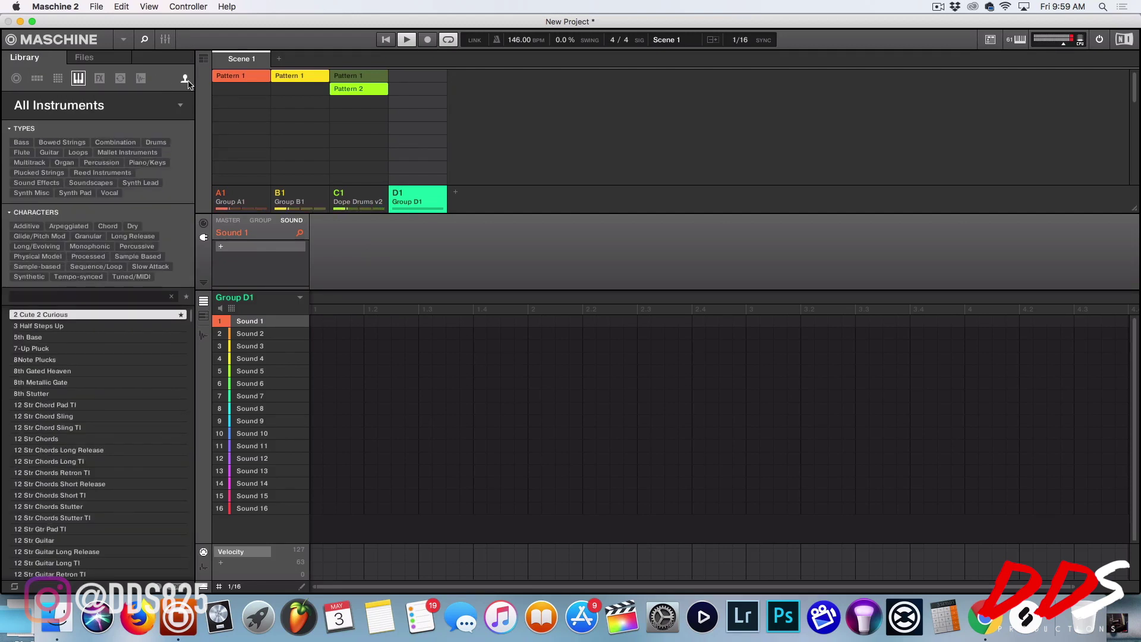
left_click(188, 83)
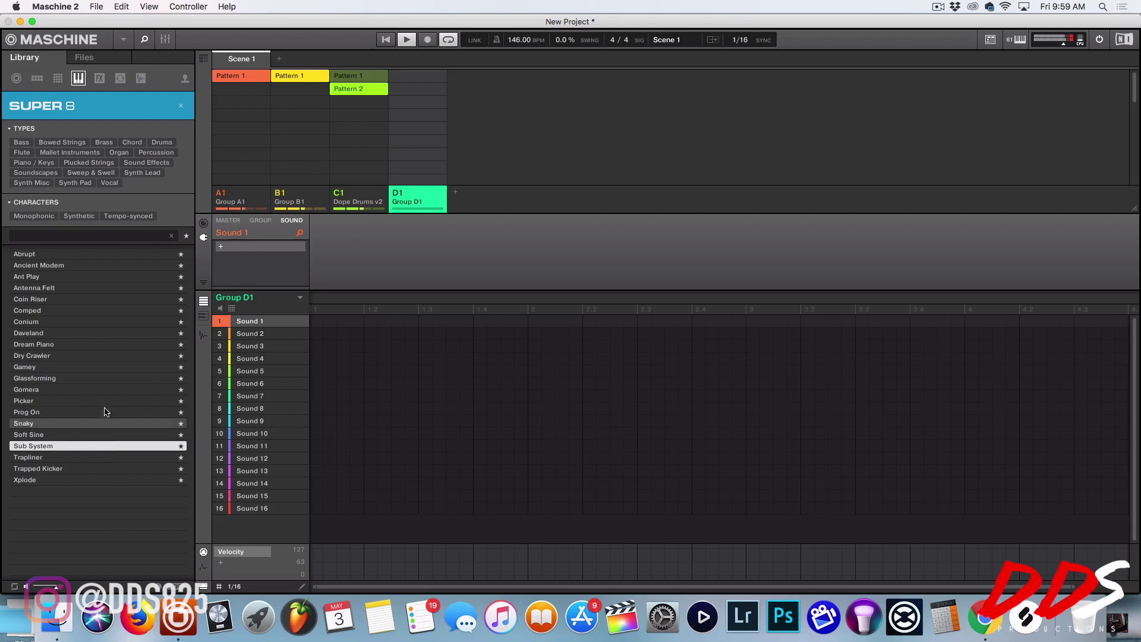
Audition SUPER 8 favorites such as Gomera, Glassforming and Coin Riser, then load Antenna Felt into the first sound of Group D1
left_click(105, 389)
left_click(103, 378)
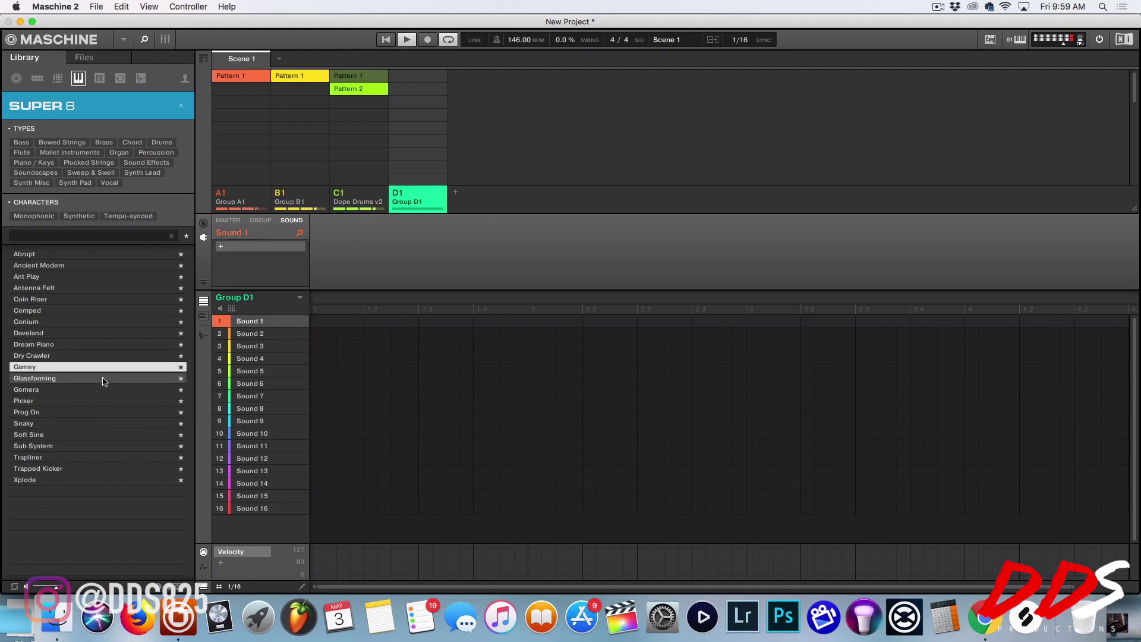
left_click(94, 344)
left_click(92, 334)
left_click(81, 288)
left_click(81, 299)
left_click(78, 290)
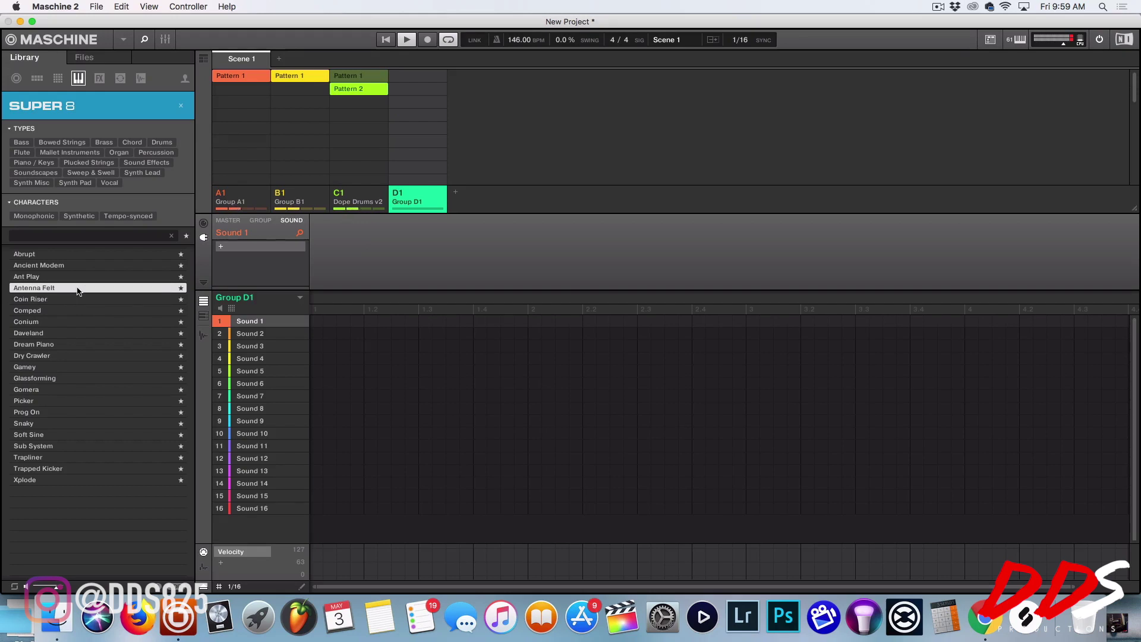
double_click(78, 290)
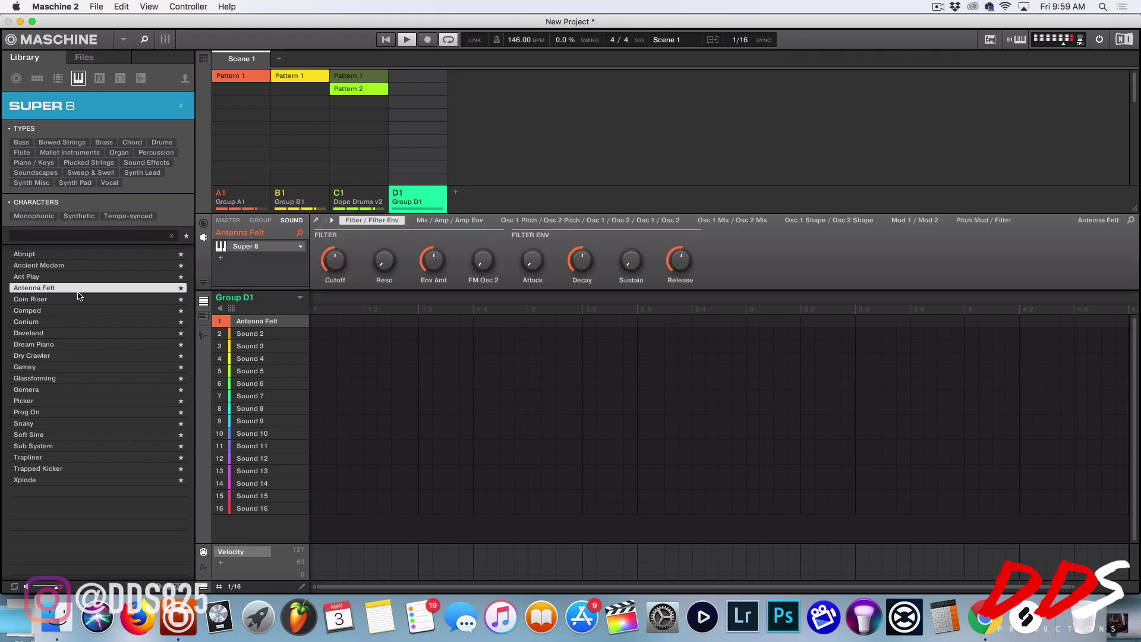
Try Conium and Daveland in Group D1, then load Dream Piano and record a pattern with it, muting Group A1
left_click(96, 324)
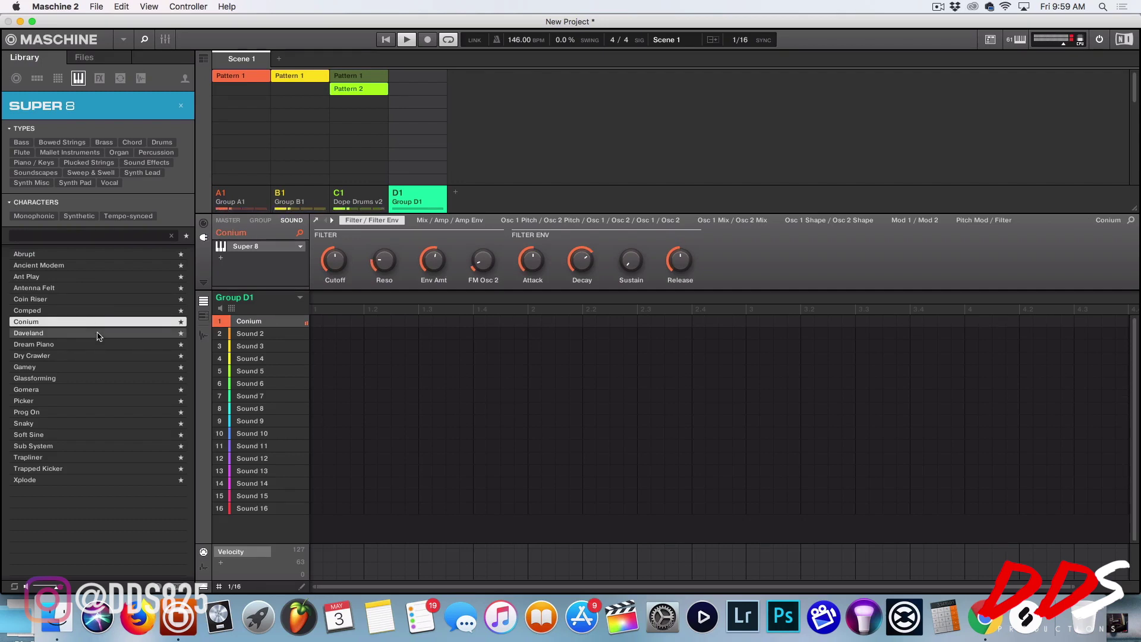
left_click(99, 334)
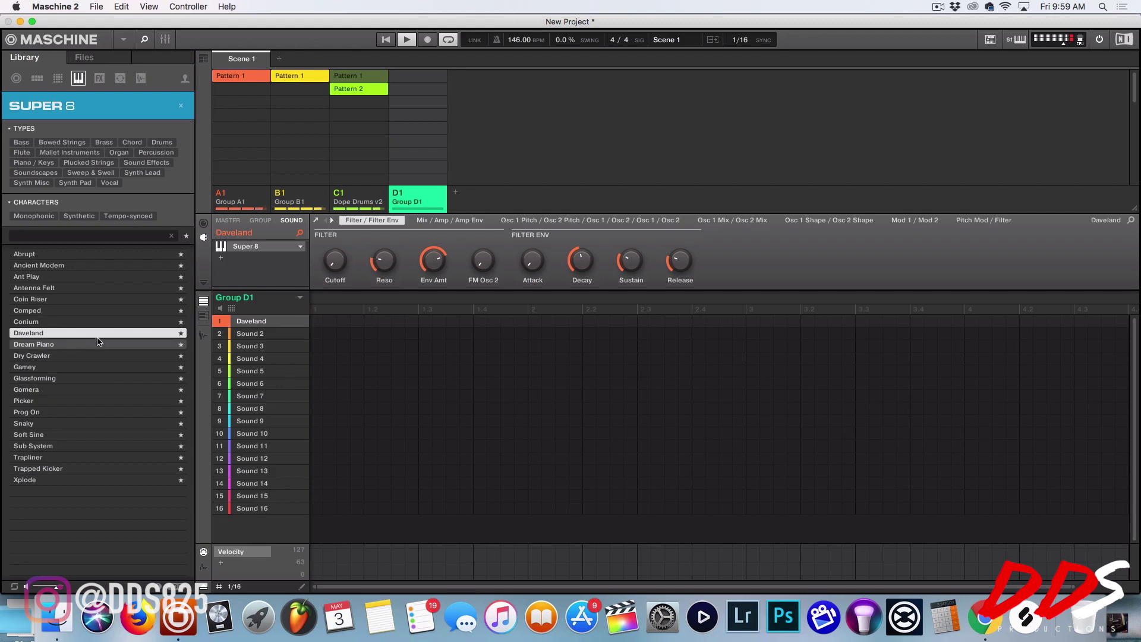
left_click(100, 349)
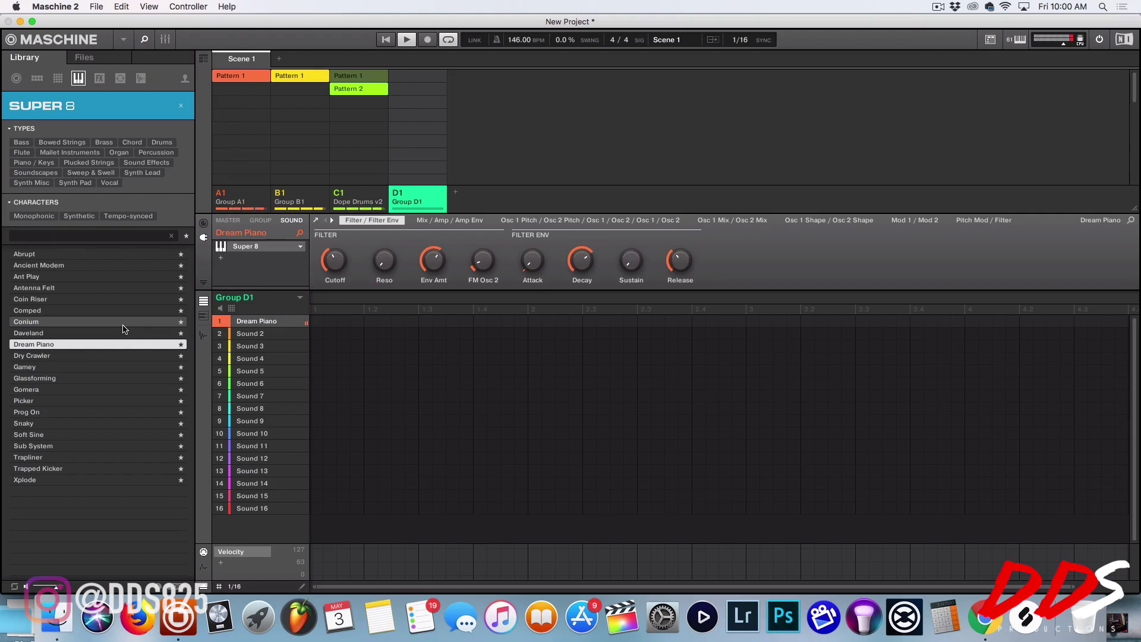
right_click(222, 201)
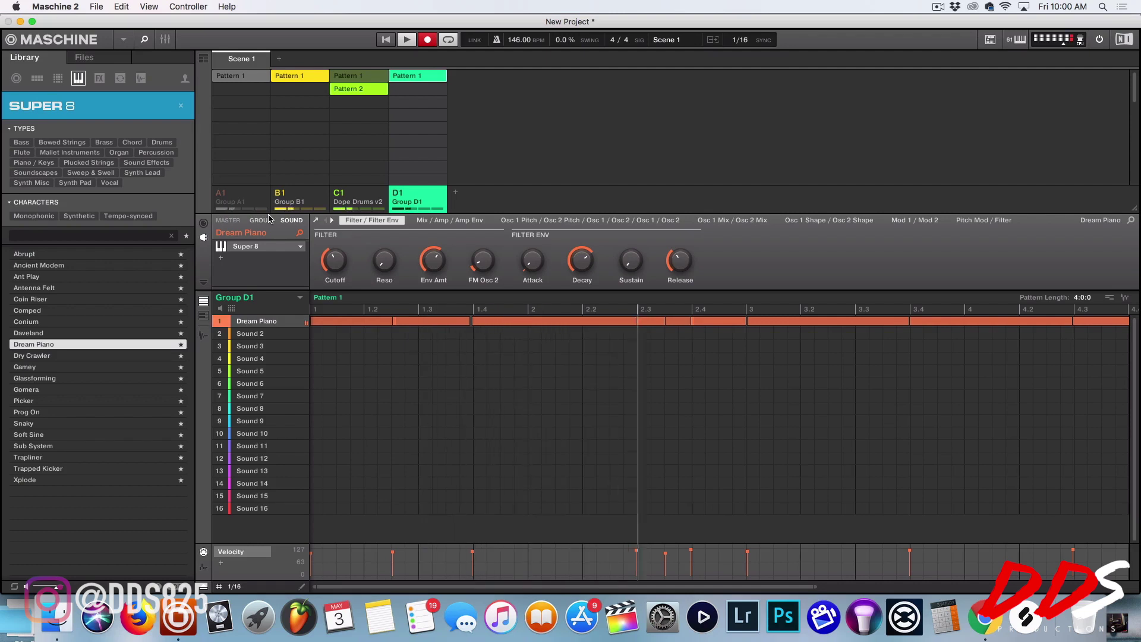
left_click(427, 39)
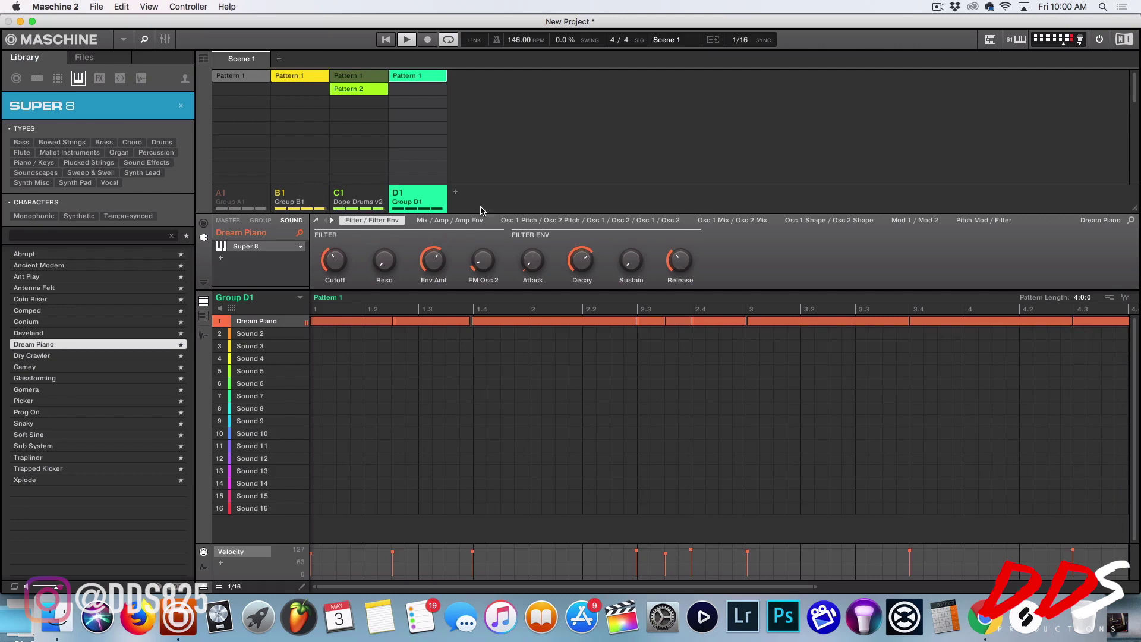
Add a fifth group, audition favorites such as Picker, Trapliner and Xplode, and load Soft Sine into its first sound
left_click(455, 191)
left_click(132, 400)
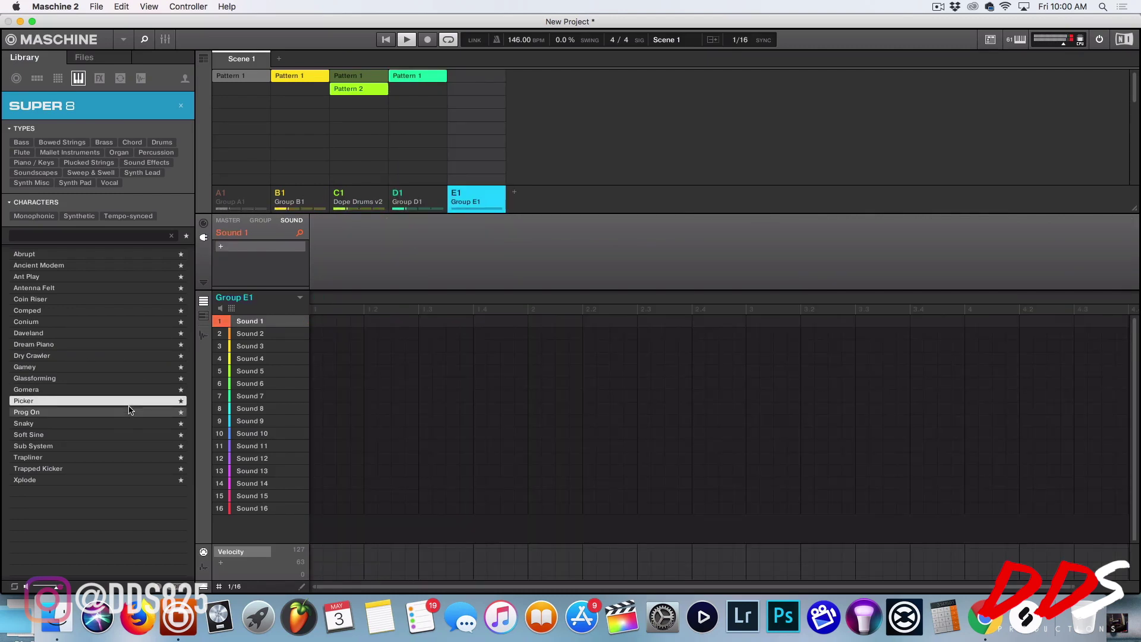
left_click(126, 424)
left_click(127, 435)
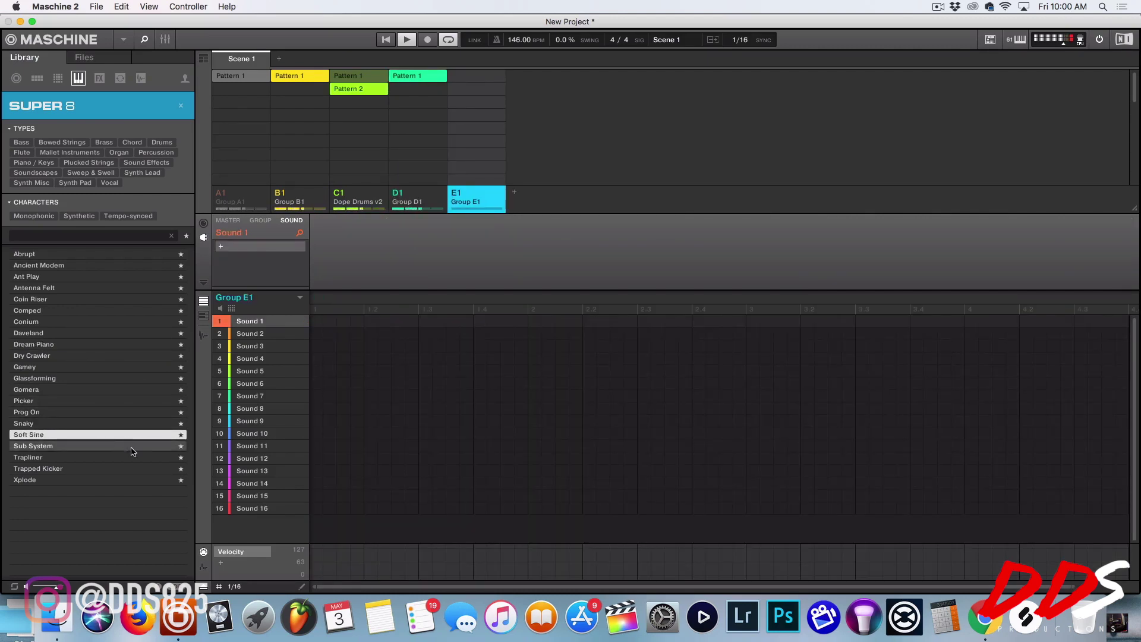
left_click(132, 457)
left_click(123, 479)
left_click(124, 435)
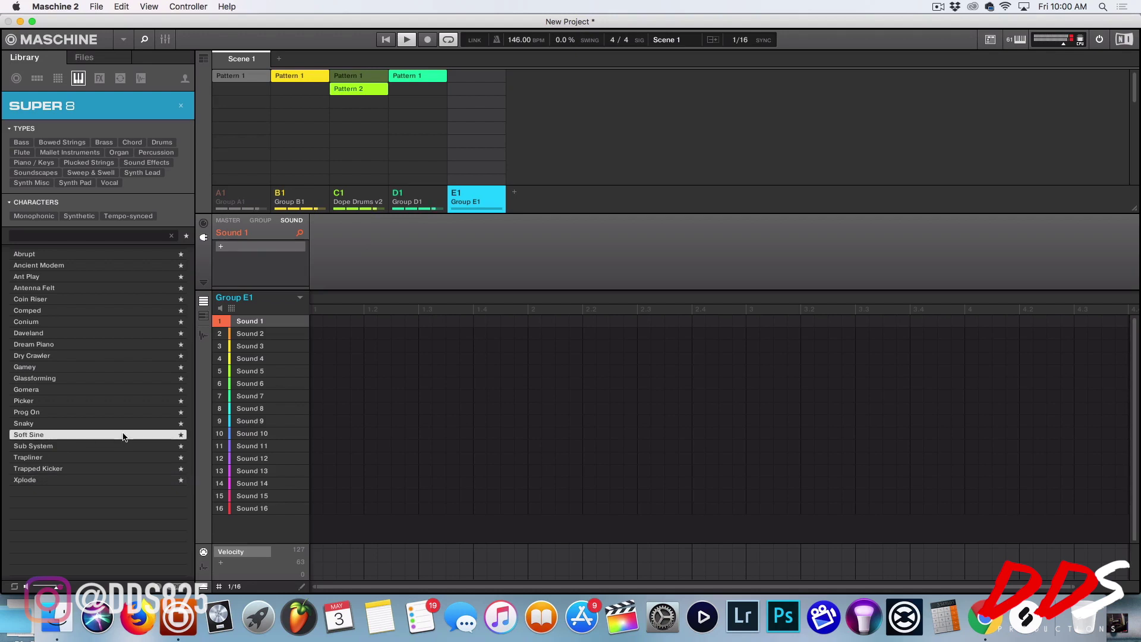
double_click(123, 435)
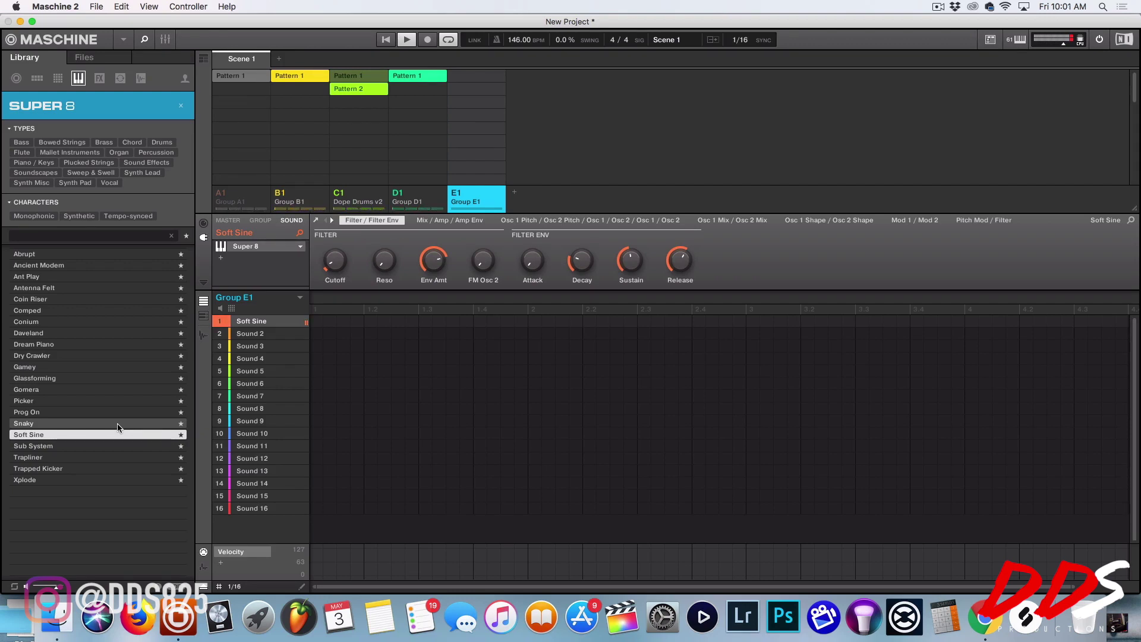
Unmute Group A1 so it plays along with the other groups
left_click(220, 193)
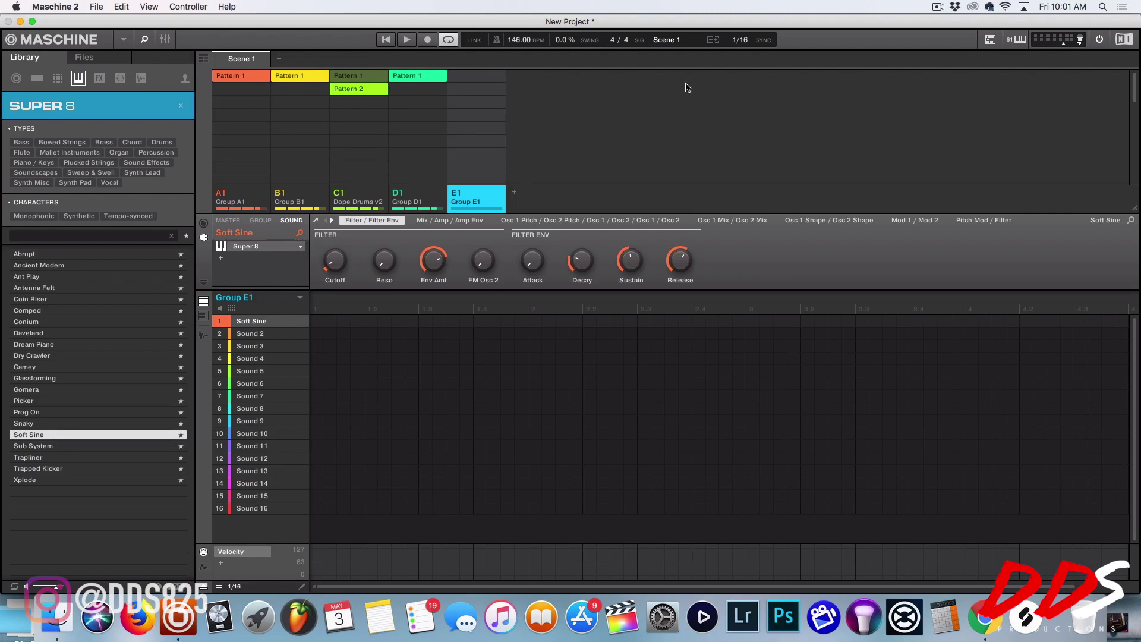
left_click(937, 7)
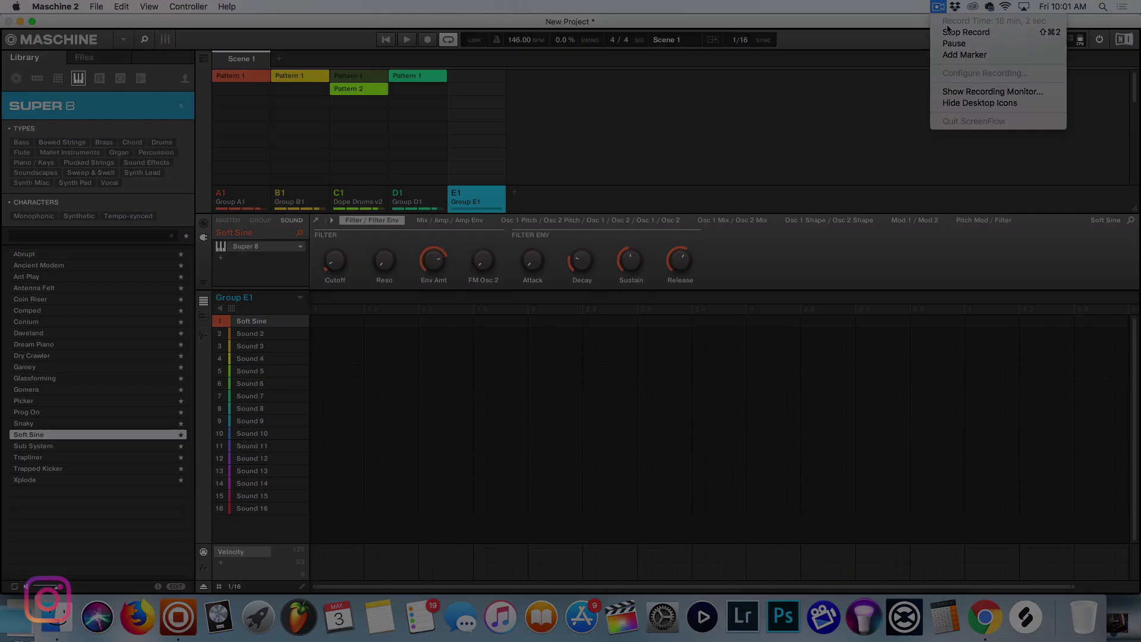